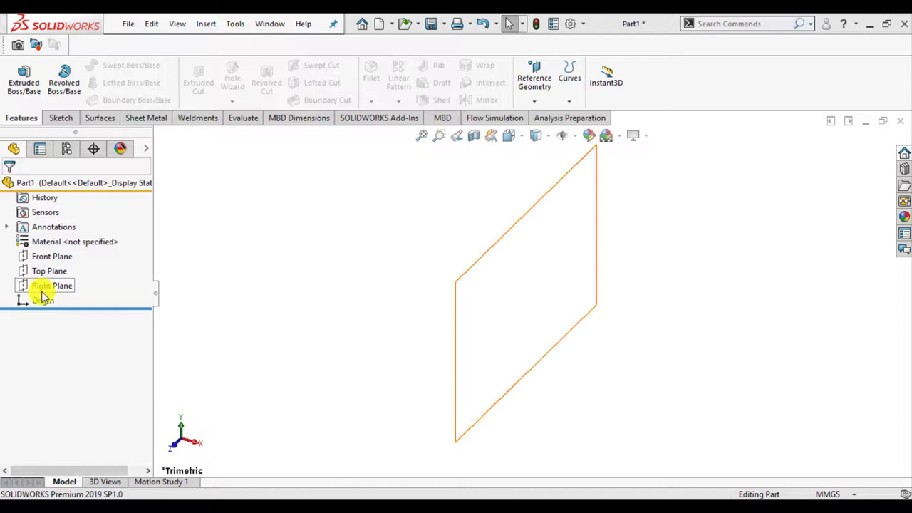
- Start a sketch on the Right Plane and draw a horizontal centerline from the origin
{"action": "left_click", "coordinate": [39, 286]}
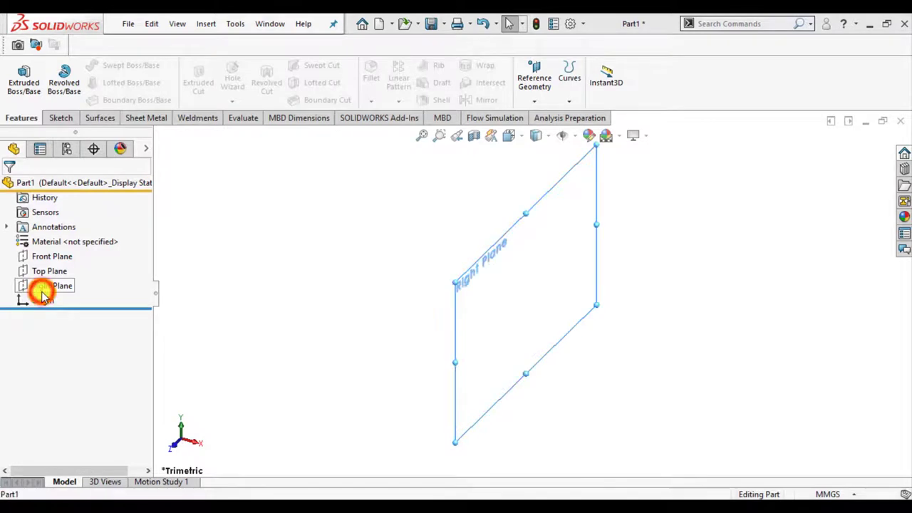
{"action": "left_click", "coordinate": [52, 274]}
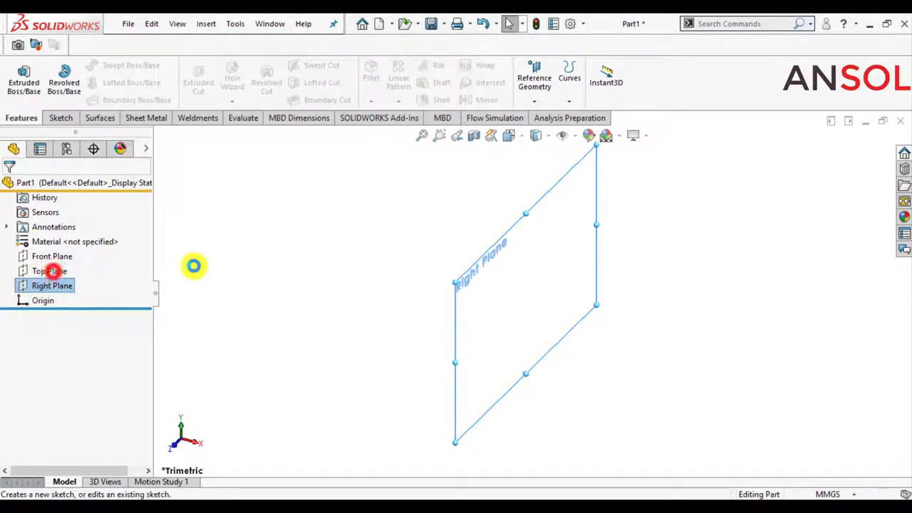
{"action": "left_click", "coordinate": [271, 265]}
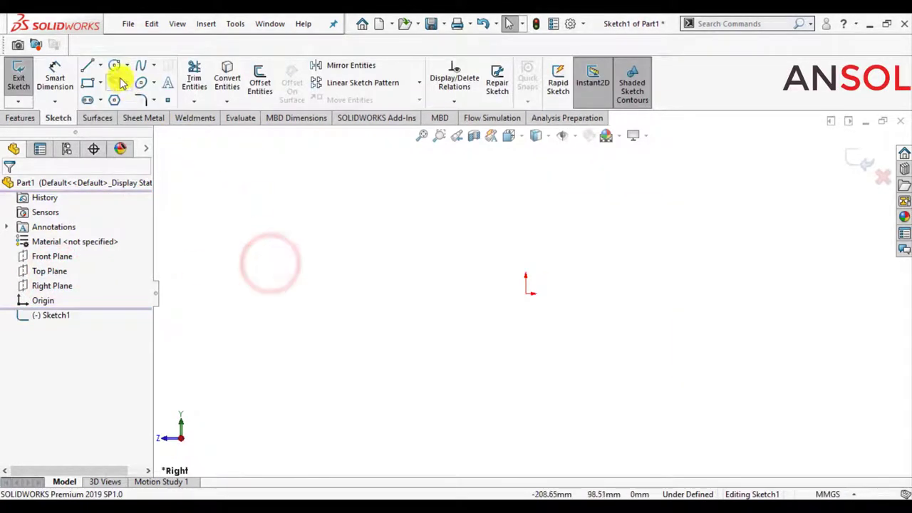
{"action": "left_click", "coordinate": [100, 65]}
{"action": "left_click", "coordinate": [103, 99]}
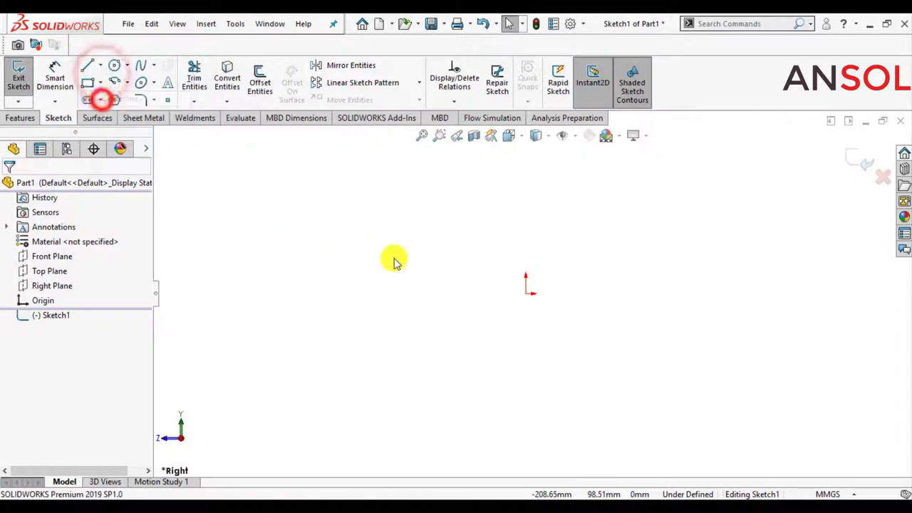
{"action": "left_click", "coordinate": [525, 293]}
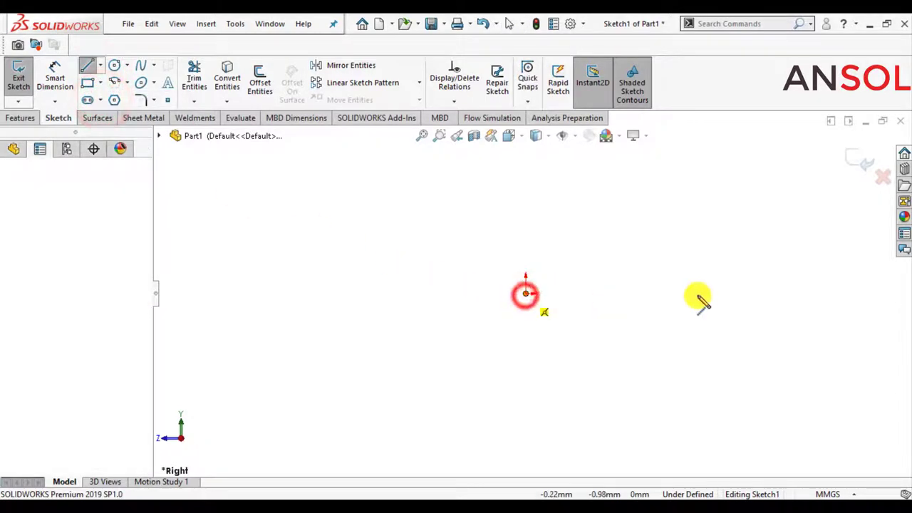
{"action": "left_click", "coordinate": [766, 294]}
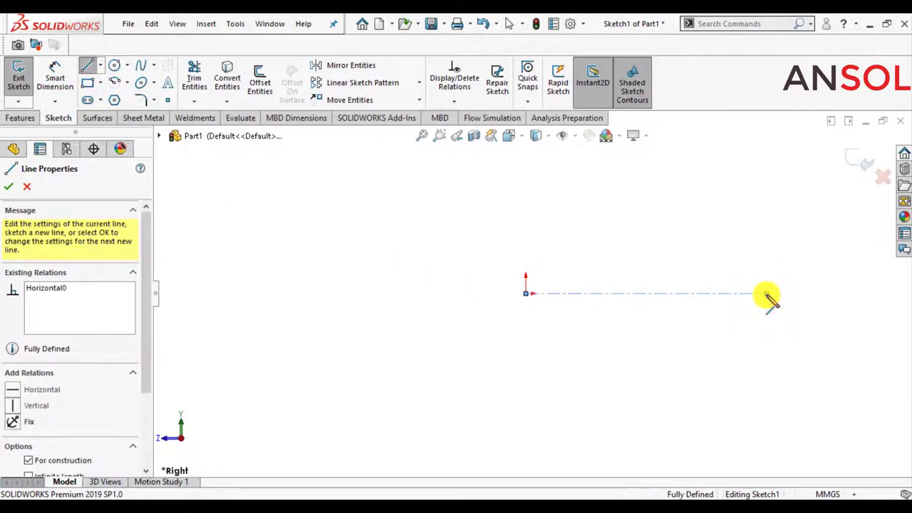
{"action": "key", "text": "Escape"}
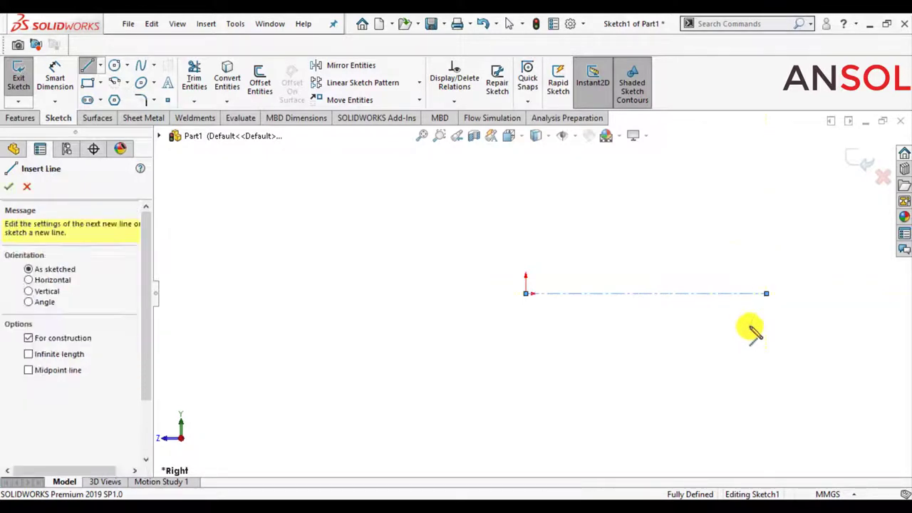
{"action": "key", "text": "Escape"}
- Draw a horizontal top line above the origin and a 90° centerpoint arc down to the centerline
{"action": "scroll", "coordinate": [738, 246], "scroll_direction": "down", "scroll_amount": 1}
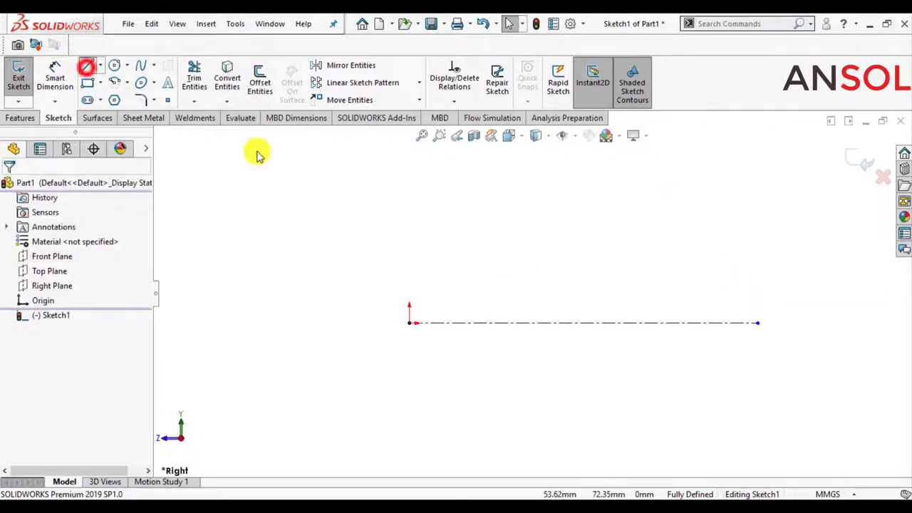
{"action": "left_click", "coordinate": [410, 237]}
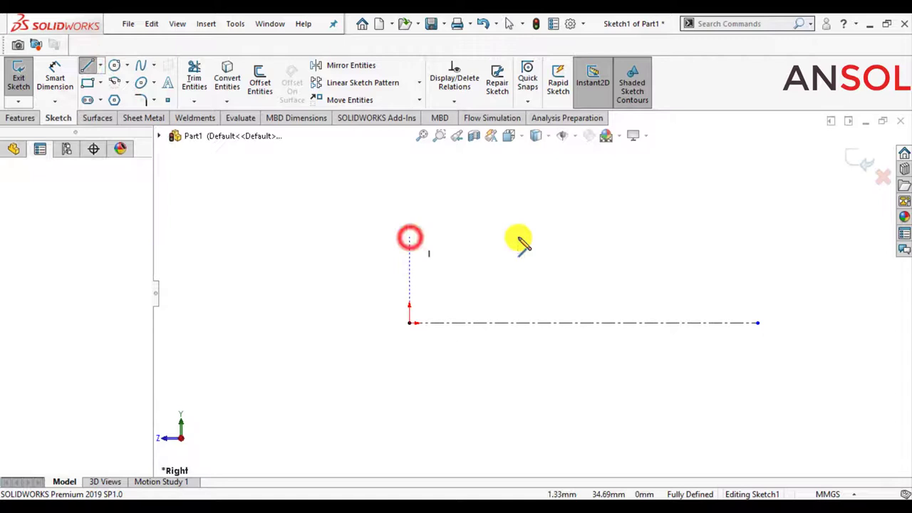
{"action": "left_click", "coordinate": [581, 237]}
{"action": "key", "text": "Escape"}
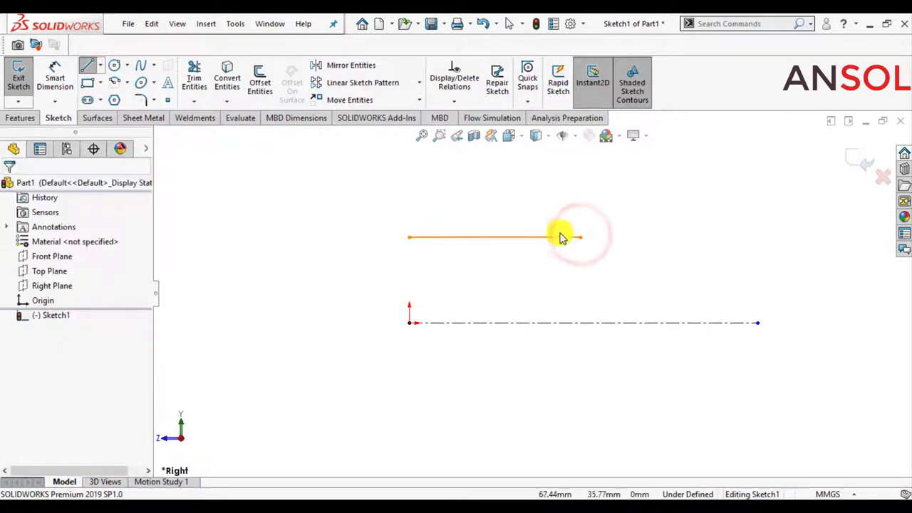
{"action": "left_click", "coordinate": [117, 84]}
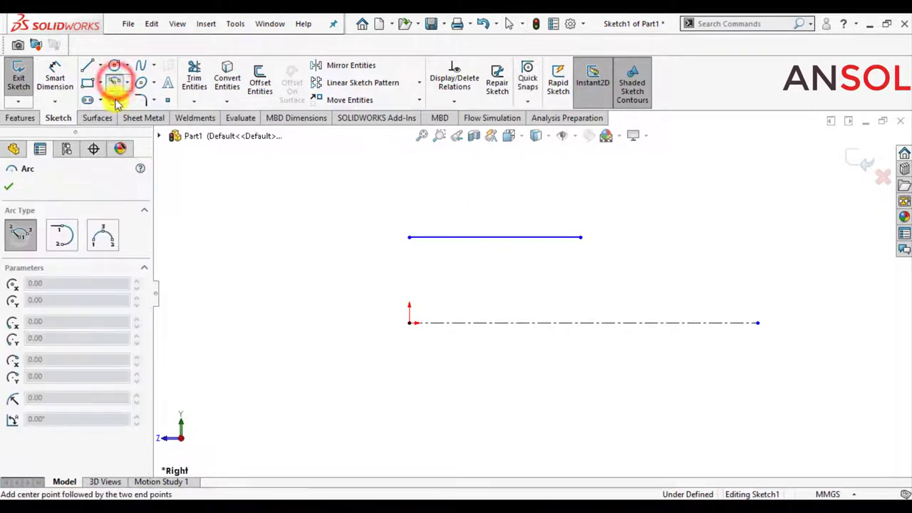
{"action": "left_click", "coordinate": [580, 325]}
{"action": "left_click", "coordinate": [581, 237]}
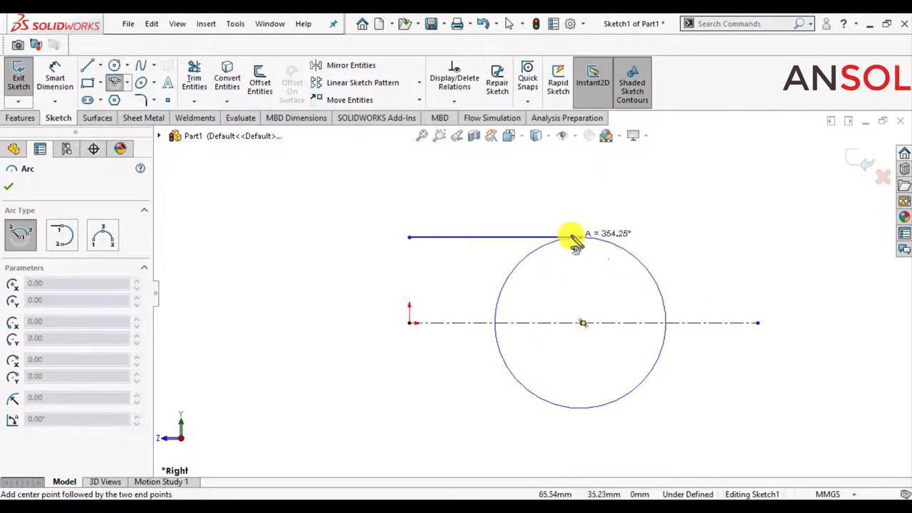
{"action": "left_click", "coordinate": [670, 323]}
{"action": "key", "text": "Escape"}
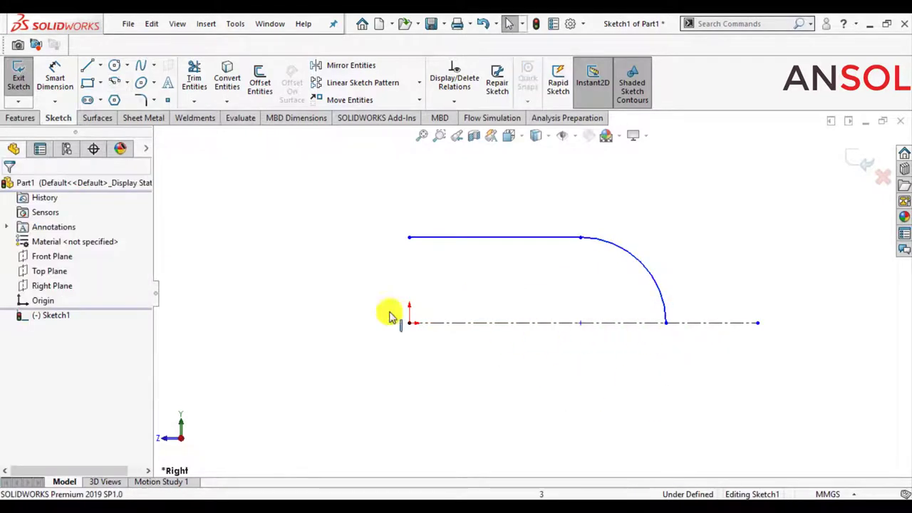
- Align the top line's left end vertically with the origin and make the line parallel to the centerline
{"action": "left_click", "coordinate": [412, 240]}
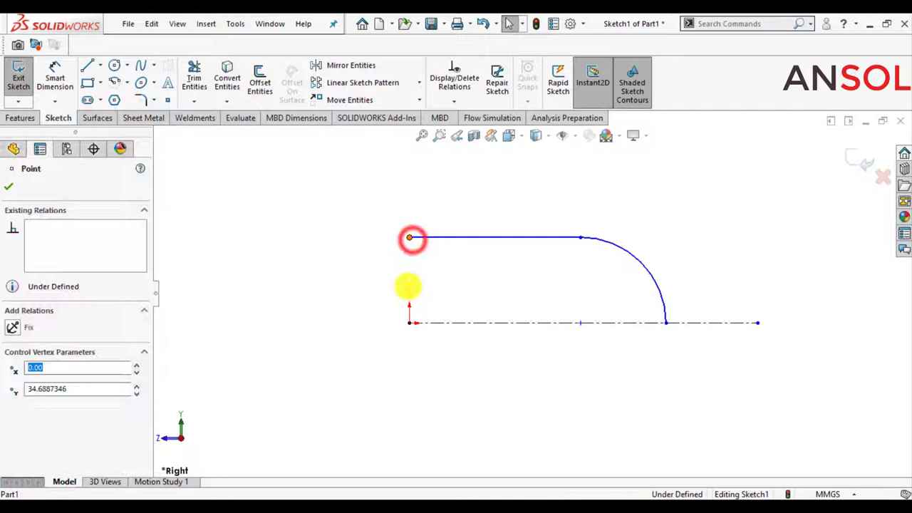
{"action": "left_click", "coordinate": [412, 325], "text": "ctrl"}
{"action": "left_click", "coordinate": [472, 266]}
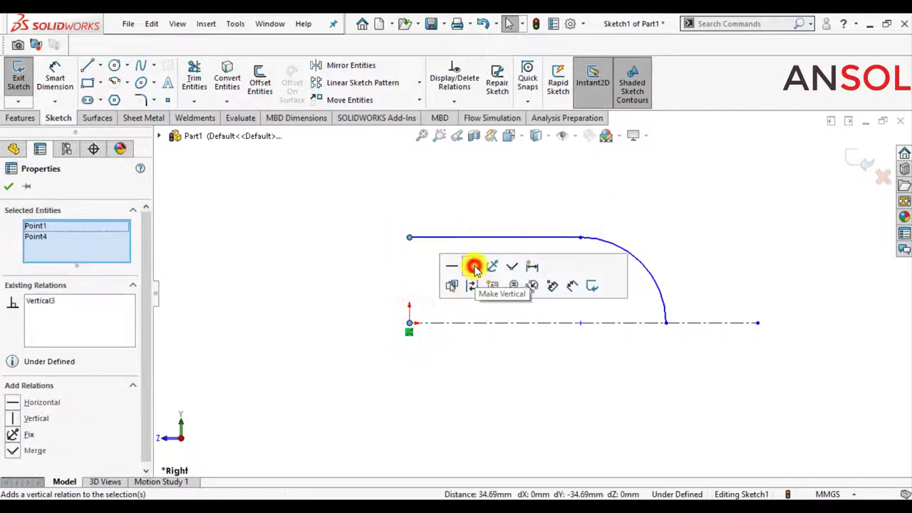
{"action": "left_click", "coordinate": [9, 187]}
{"action": "left_click", "coordinate": [204, 234]}
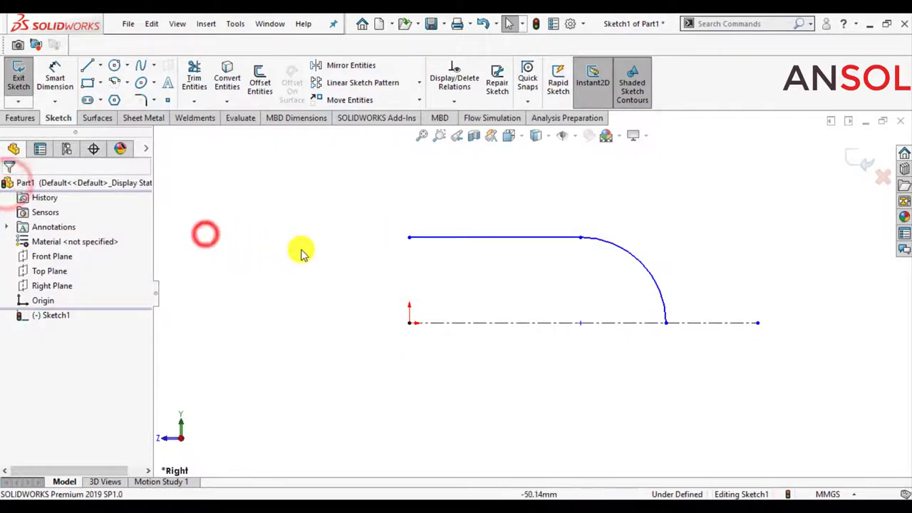
{"action": "left_click", "coordinate": [487, 239]}
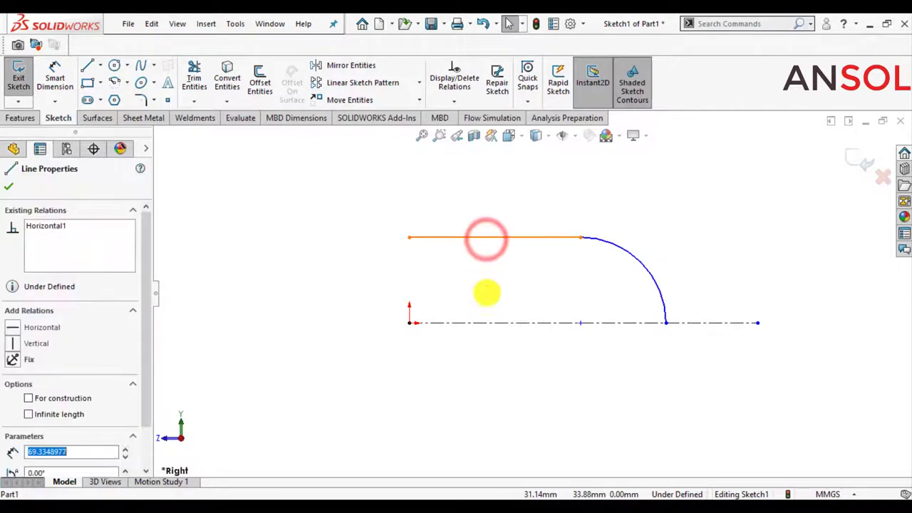
{"action": "left_click", "coordinate": [518, 325], "text": "ctrl"}
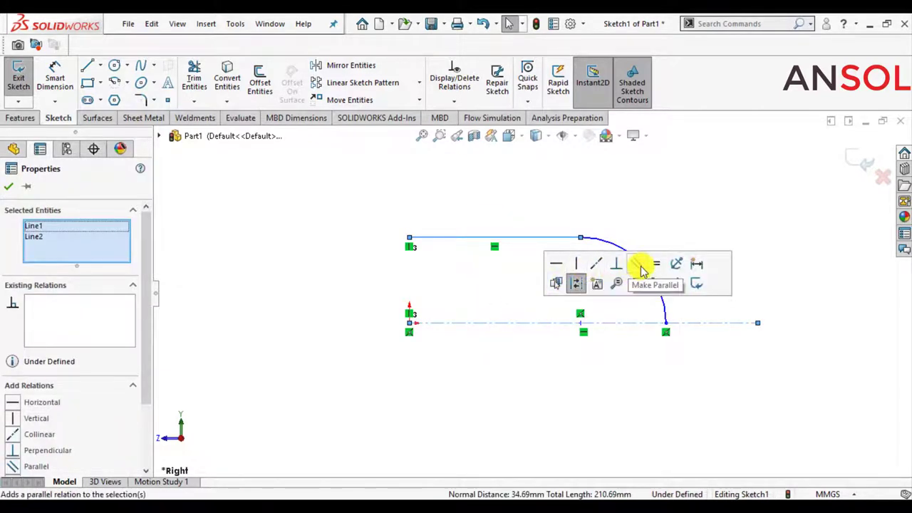
{"action": "left_click", "coordinate": [627, 266]}
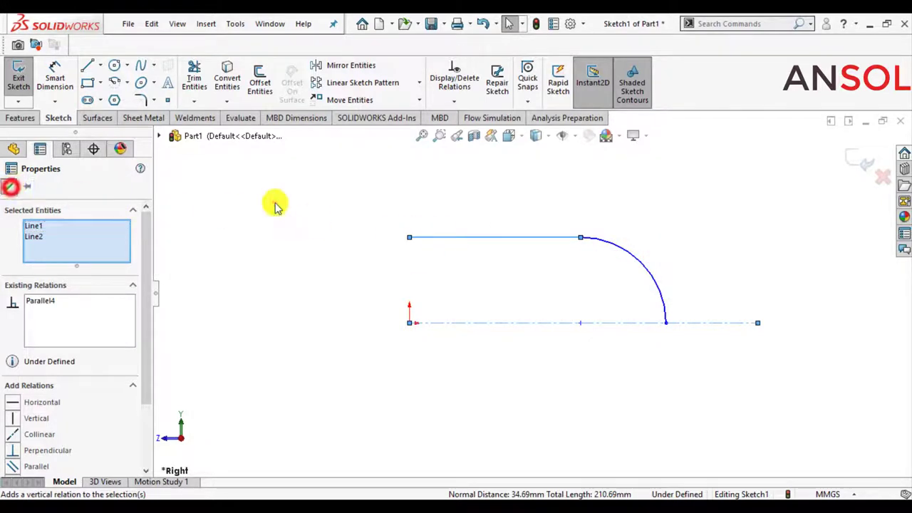
{"action": "left_click", "coordinate": [403, 191]}
- Make the arc tangent to the top line and place the line-arc junction vertically above the arc centre
{"action": "left_click", "coordinate": [524, 237]}
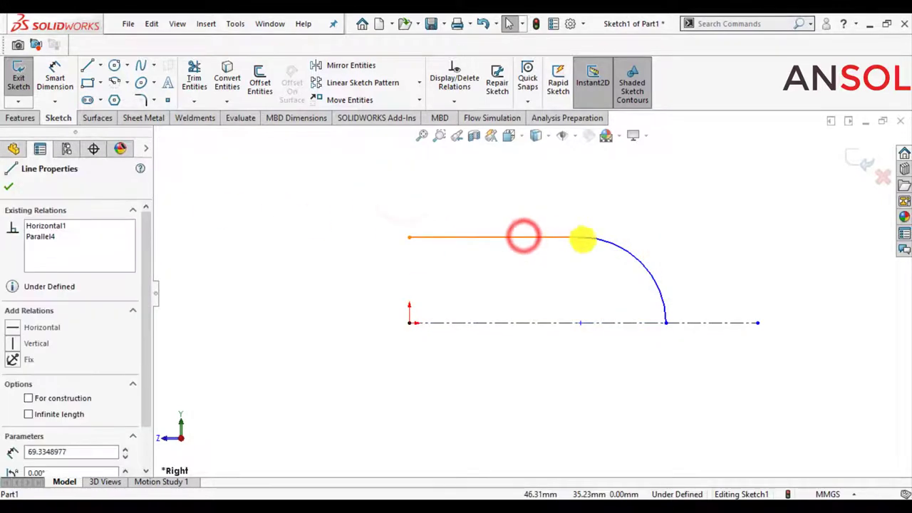
{"action": "left_click", "coordinate": [617, 249], "text": "ctrl"}
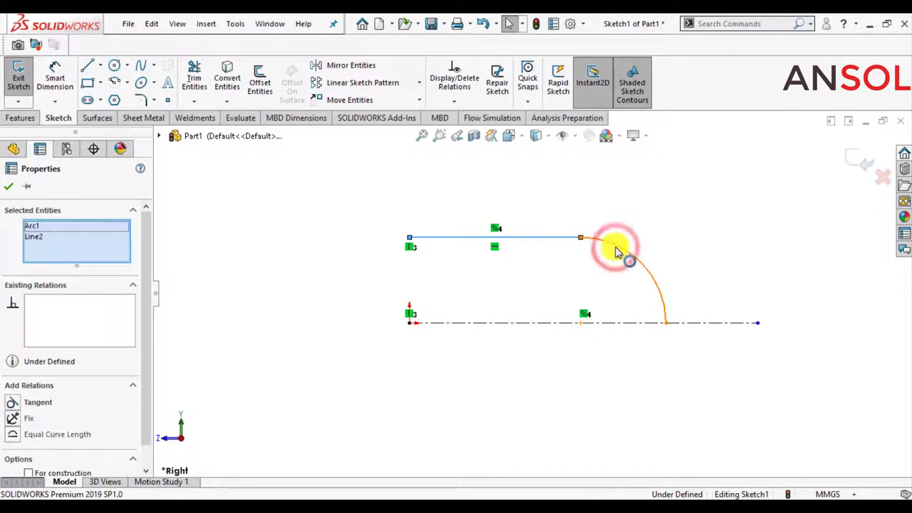
{"action": "left_click", "coordinate": [653, 187]}
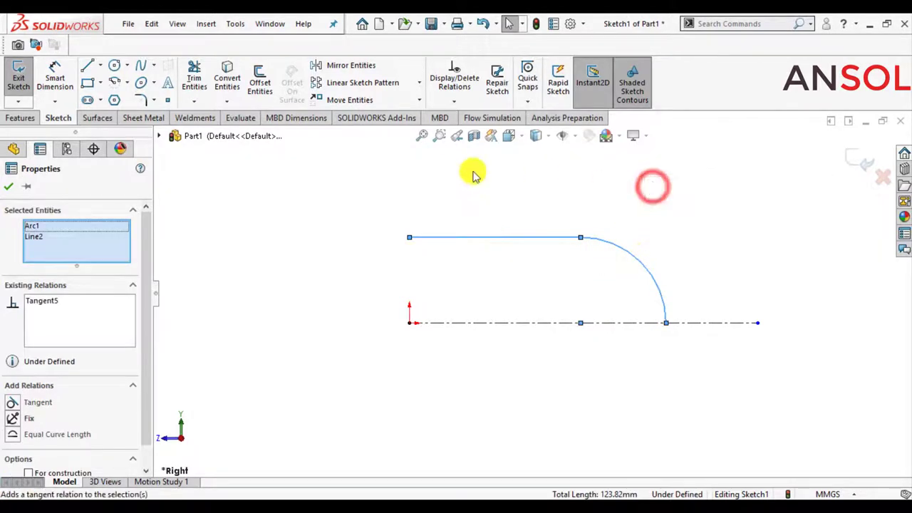
{"action": "left_click", "coordinate": [8, 186]}
{"action": "left_click", "coordinate": [256, 267]}
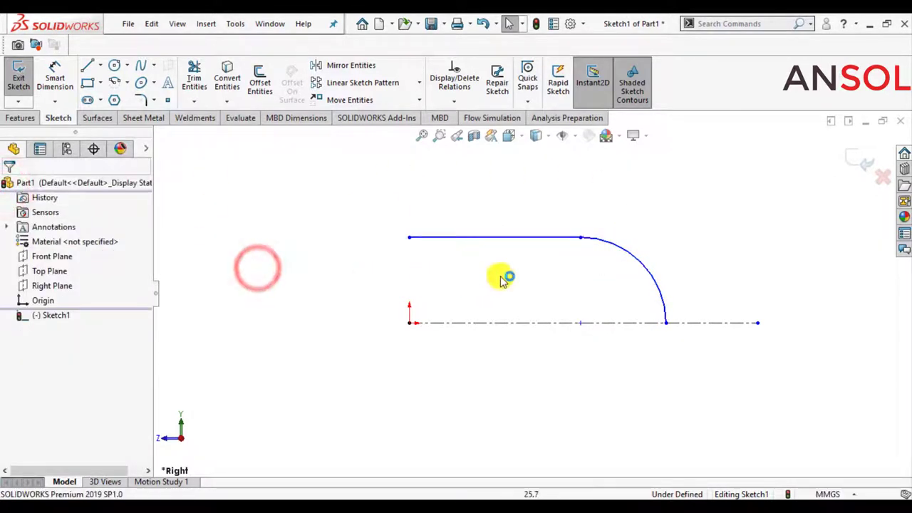
{"action": "left_click", "coordinate": [581, 238]}
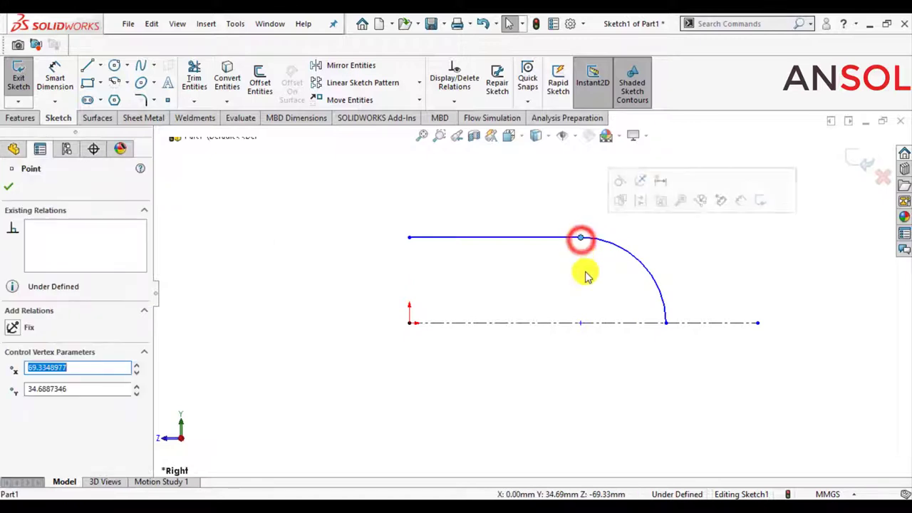
{"action": "left_click", "coordinate": [581, 323], "text": "ctrl"}
{"action": "left_click", "coordinate": [641, 262]}
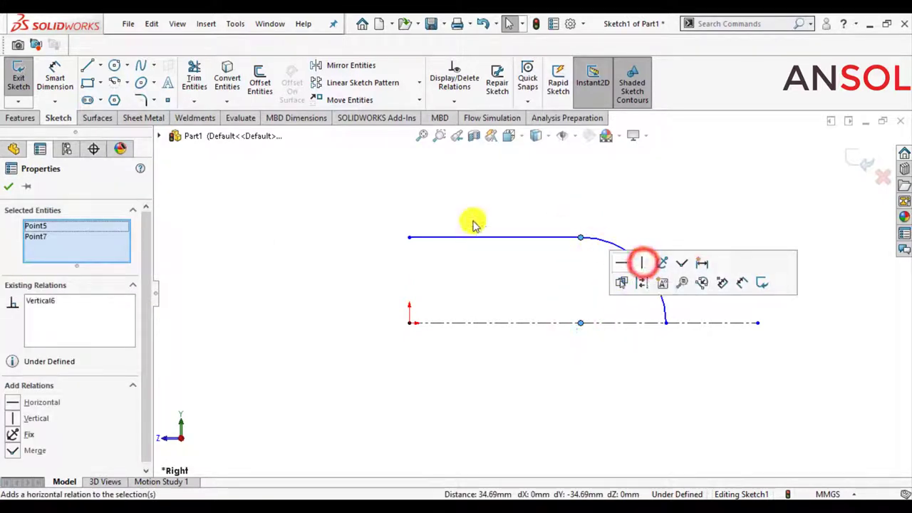
{"action": "left_click", "coordinate": [9, 186]}
{"action": "left_click", "coordinate": [55, 74]}
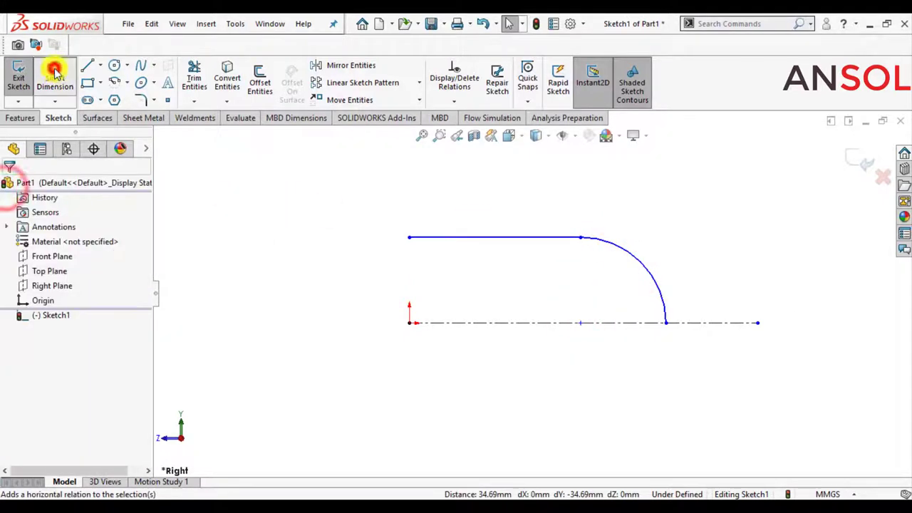
- Dimension the top straight line to 4000 mm
{"action": "left_click", "coordinate": [459, 236]}
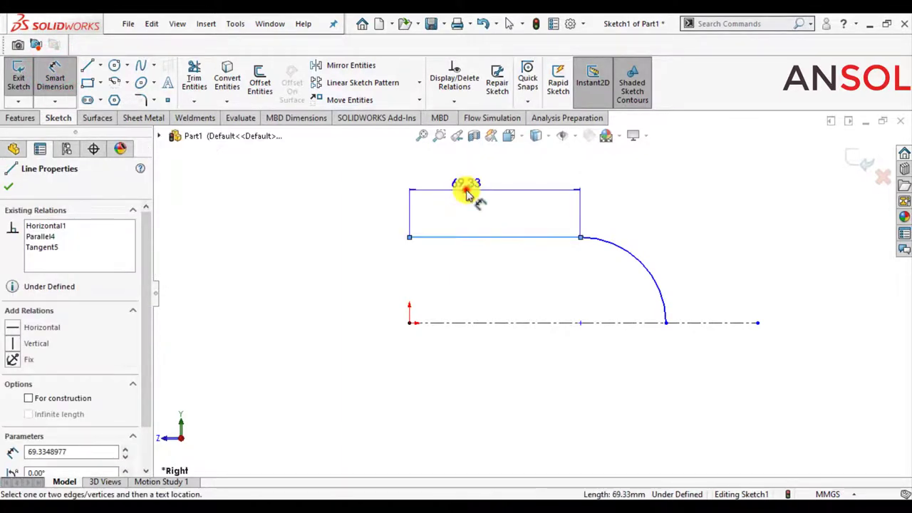
{"action": "left_click", "coordinate": [466, 189]}
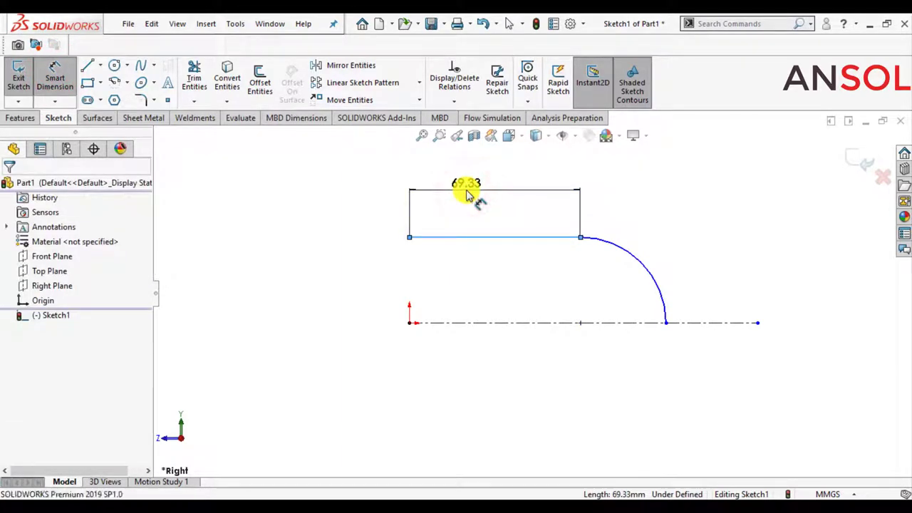
{"action": "left_click", "coordinate": [468, 195]}
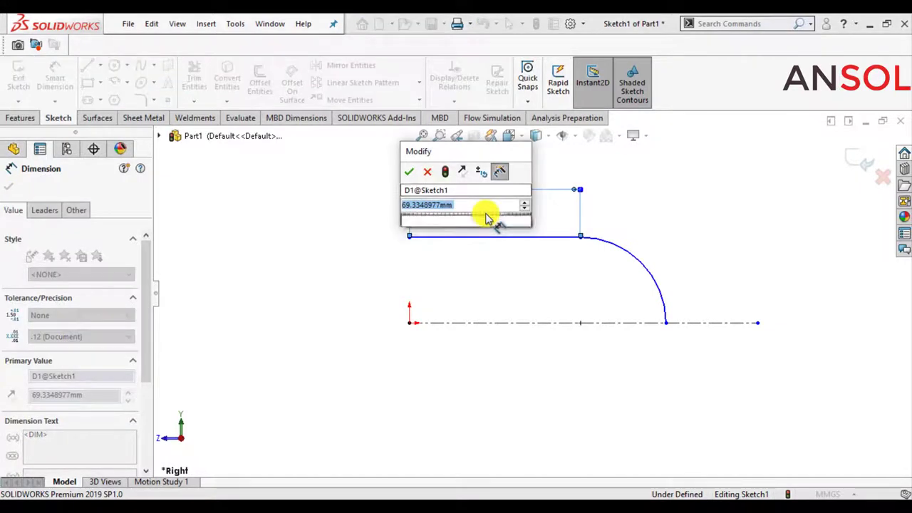
{"action": "type", "text": "4000"}
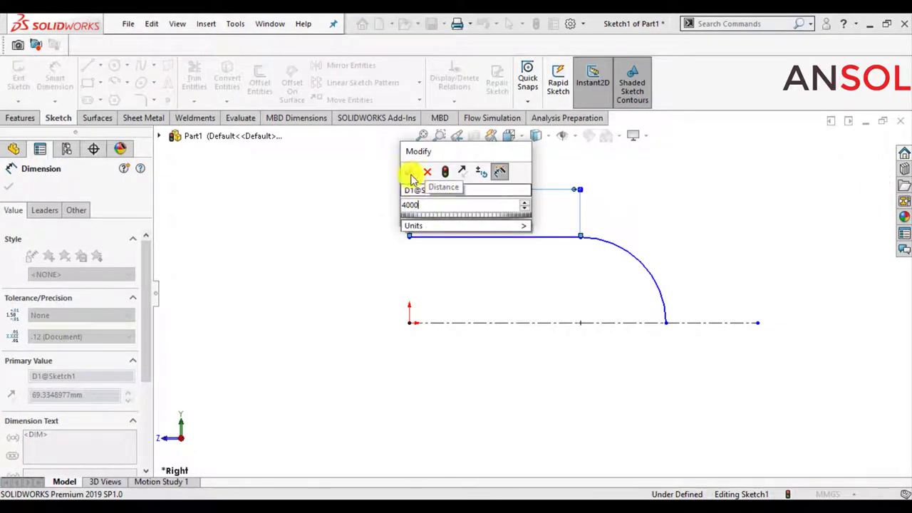
{"action": "left_click", "coordinate": [411, 171]}
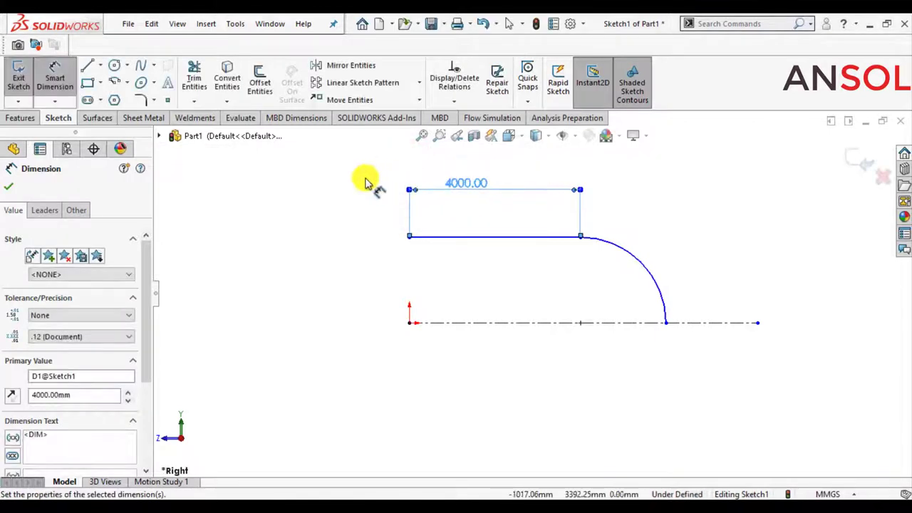
{"action": "left_click", "coordinate": [11, 188]}
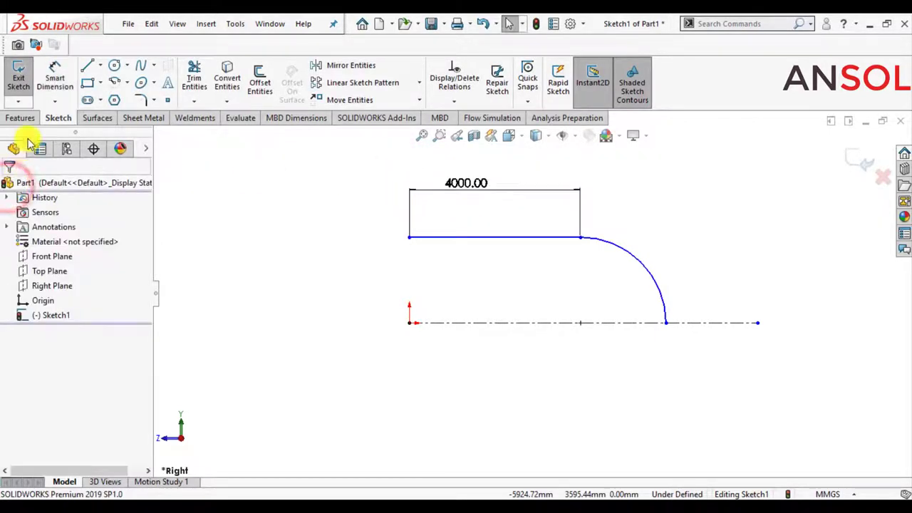
- Dimension the top line's height above the centerline as 1650 mm
{"action": "left_click", "coordinate": [56, 75]}
{"action": "left_click", "coordinate": [488, 237]}
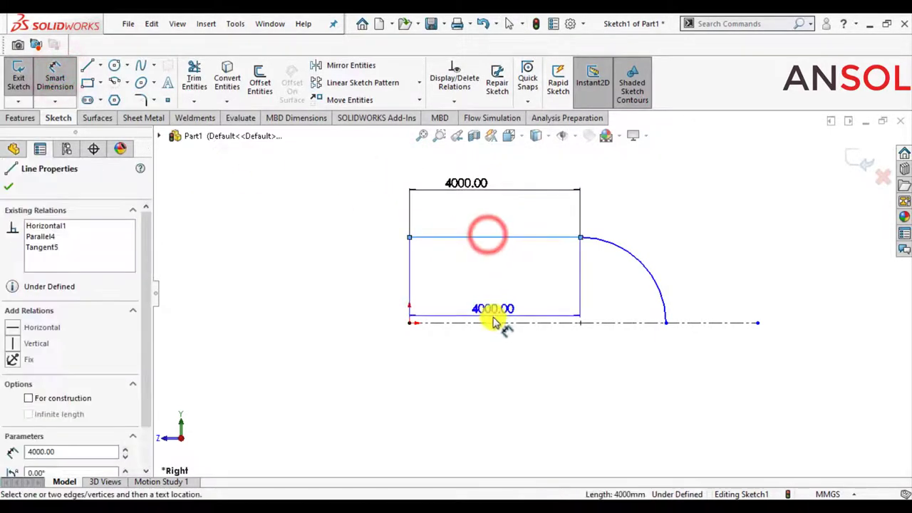
{"action": "left_click", "coordinate": [495, 323]}
{"action": "left_click", "coordinate": [495, 285]}
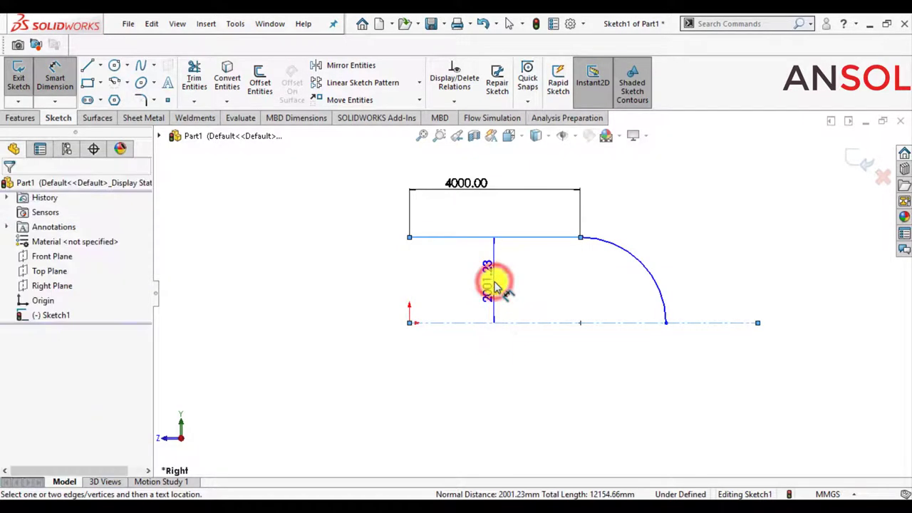
{"action": "type", "text": "1"}
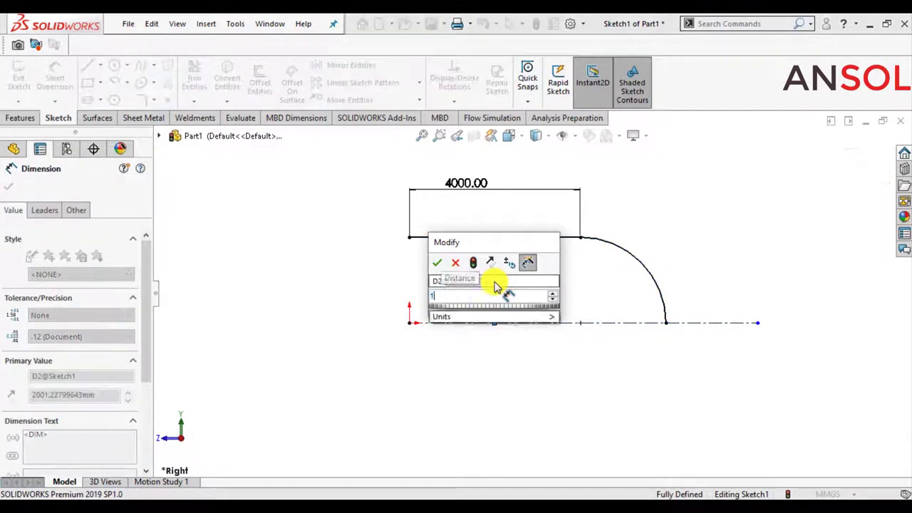
{"action": "type", "text": "650"}
{"action": "key", "text": "Return"}
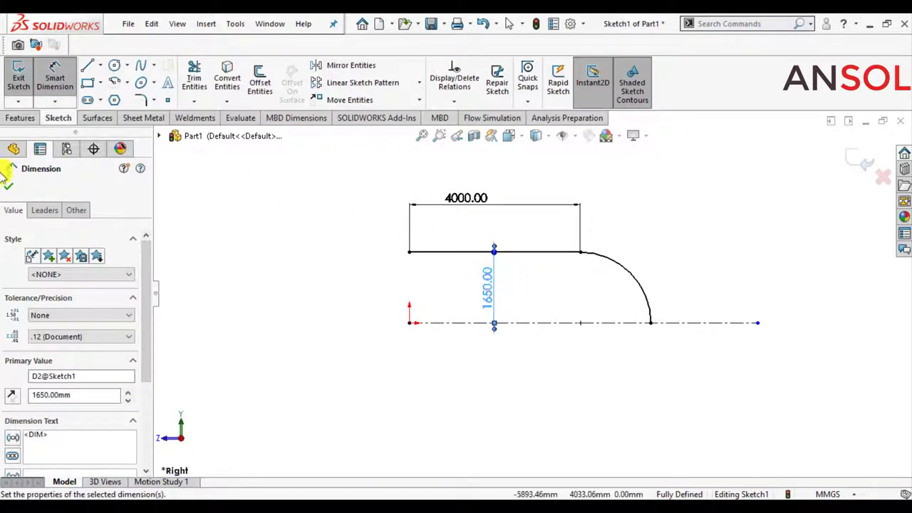
{"action": "left_click", "coordinate": [6, 190]}
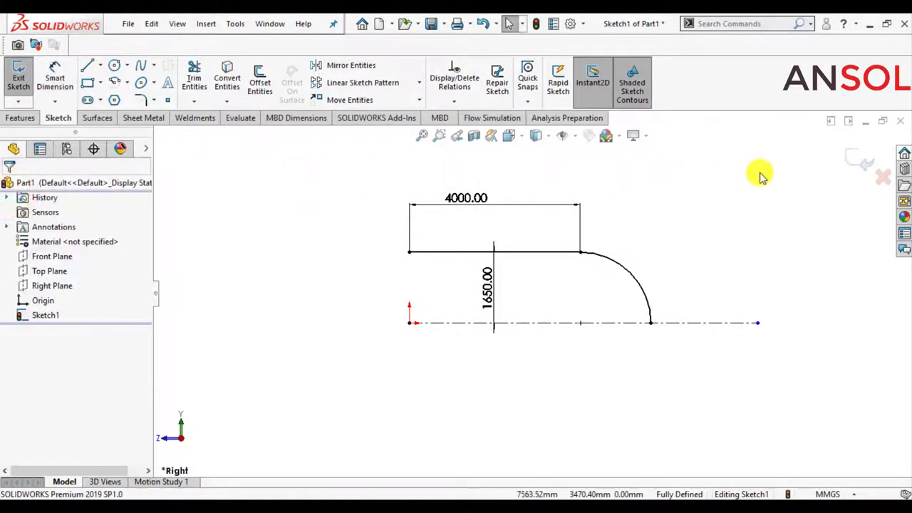
- Exit the sketch and create a Revolved Surface of 90° about the centerline
{"action": "left_click", "coordinate": [857, 161]}
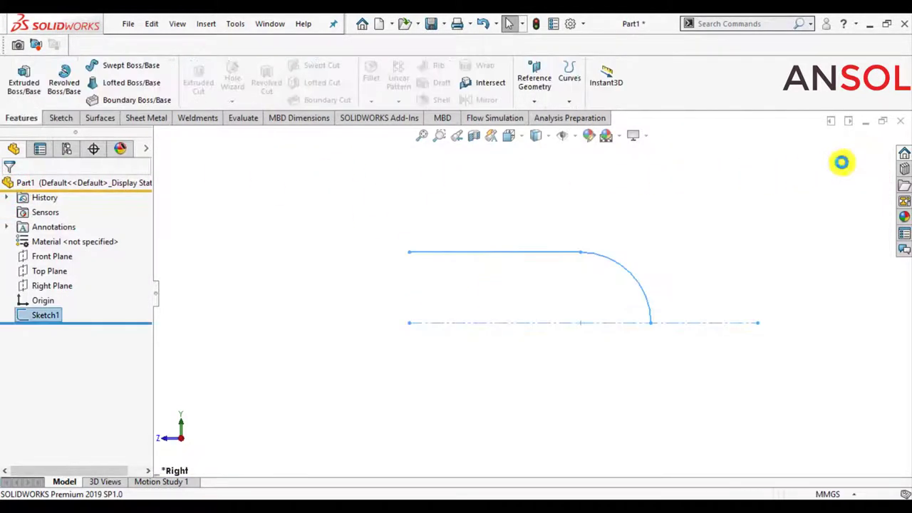
{"action": "scroll", "coordinate": [728, 253], "scroll_direction": "down", "scroll_amount": 2}
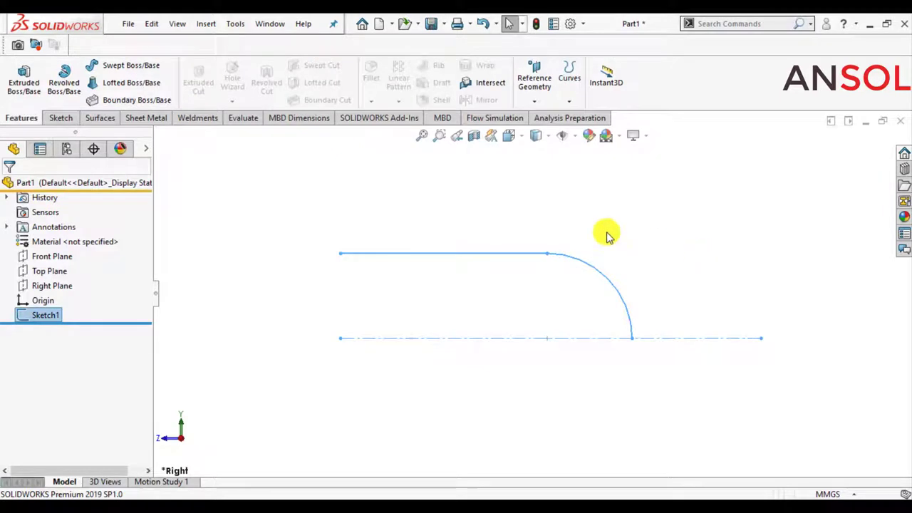
{"action": "left_click", "coordinate": [91, 125]}
{"action": "left_click", "coordinate": [60, 81]}
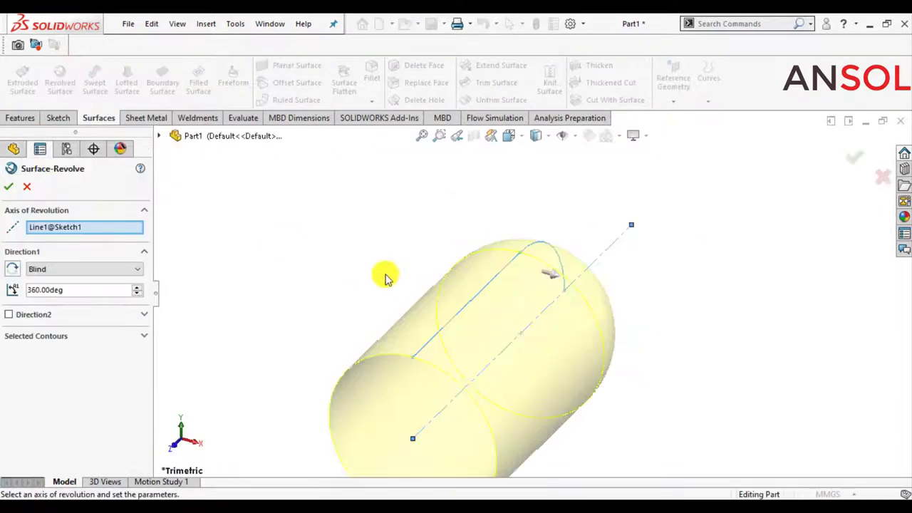
{"action": "double_click", "coordinate": [60, 290]}
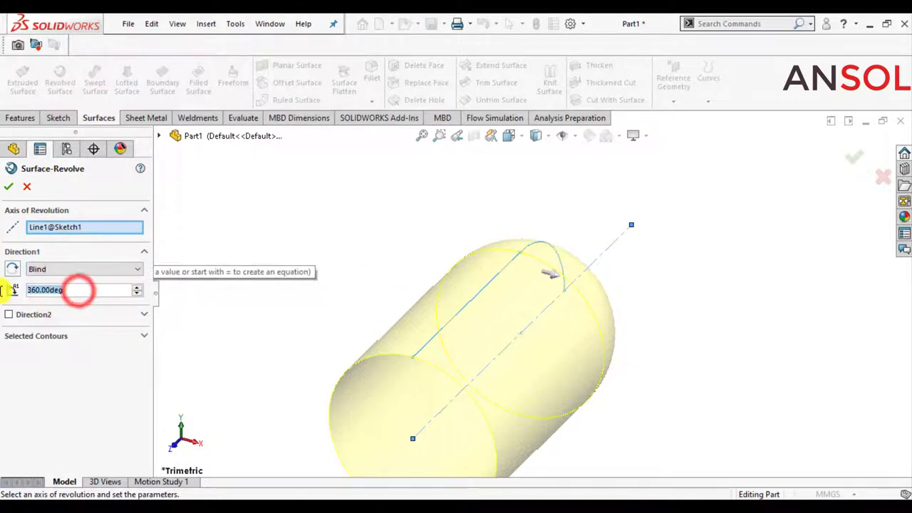
{"action": "type", "text": "90"}
{"action": "key", "text": "Return"}
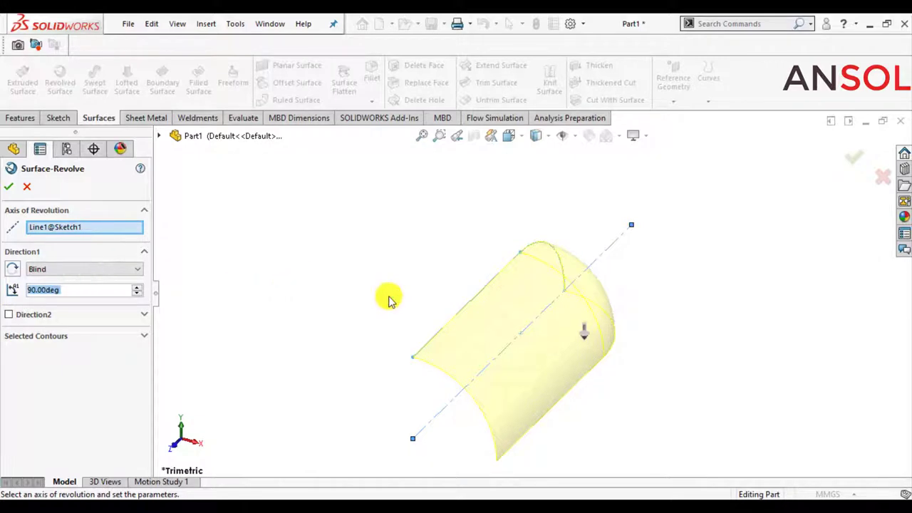
{"action": "middle_click_drag", "start_coordinate": [389, 299], "coordinate": [387, 300]}
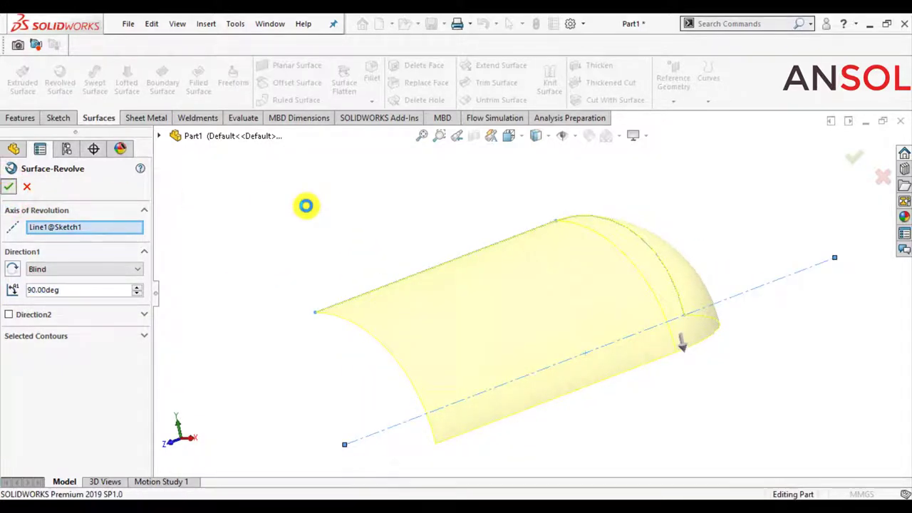
{"action": "key", "text": "Return"}
{"action": "left_click", "coordinate": [306, 206]}
{"action": "mouse_move", "coordinate": [320, 235]}
{"action": "middle_mouse_down"}
{"action": "mouse_move", "coordinate": [369, 244]}
{"action": "mouse_move", "coordinate": [449, 189]}
{"action": "mouse_move", "coordinate": [468, 299]}
{"action": "mouse_move", "coordinate": [373, 283]}
{"action": "mouse_move", "coordinate": [338, 336]}
{"action": "mouse_move", "coordinate": [273, 320]}
{"action": "mouse_move", "coordinate": [267, 338]}
{"action": "middle_mouse_up"}
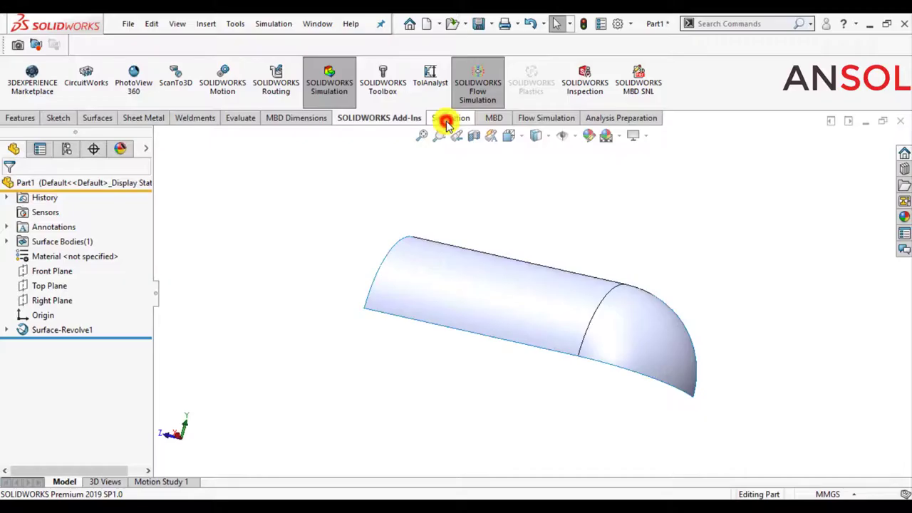
- Create a new Static simulation study named 'Storage tank analysis'
{"action": "left_click", "coordinate": [477, 111]}
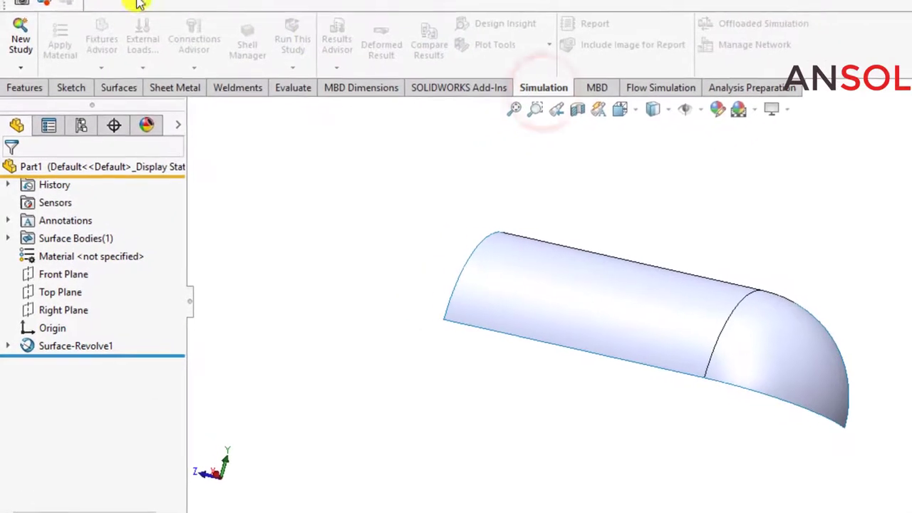
{"action": "left_click", "coordinate": [16, 36]}
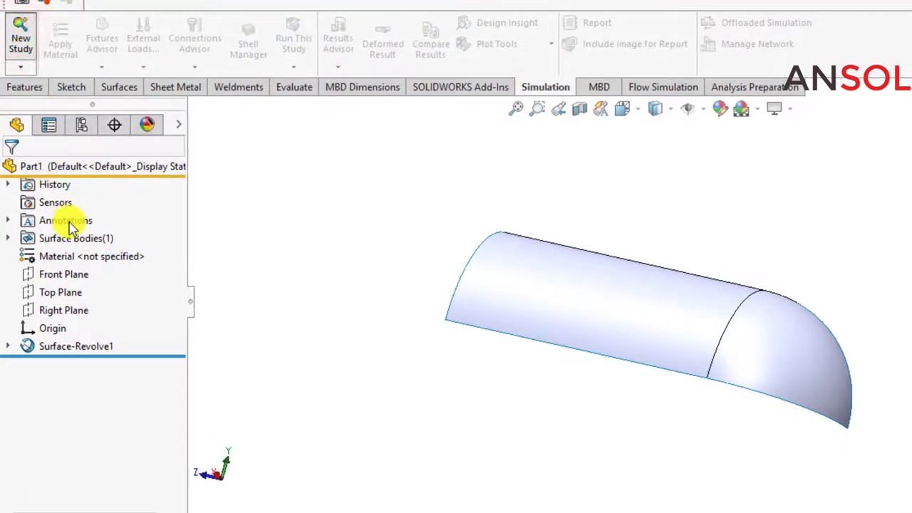
{"action": "left_click_drag", "start_coordinate": [75, 283], "coordinate": [3, 279]}
{"action": "type", "text": "Storage tank analysis"}
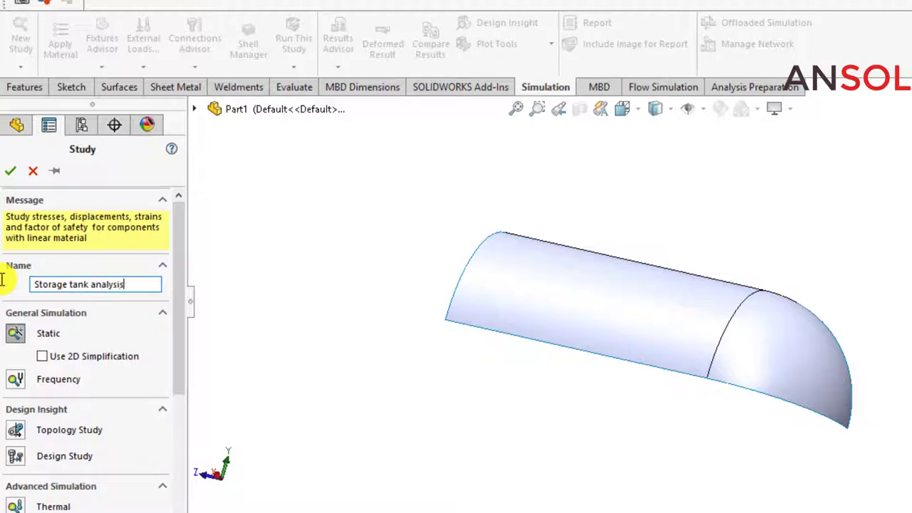
{"action": "left_click", "coordinate": [9, 172]}
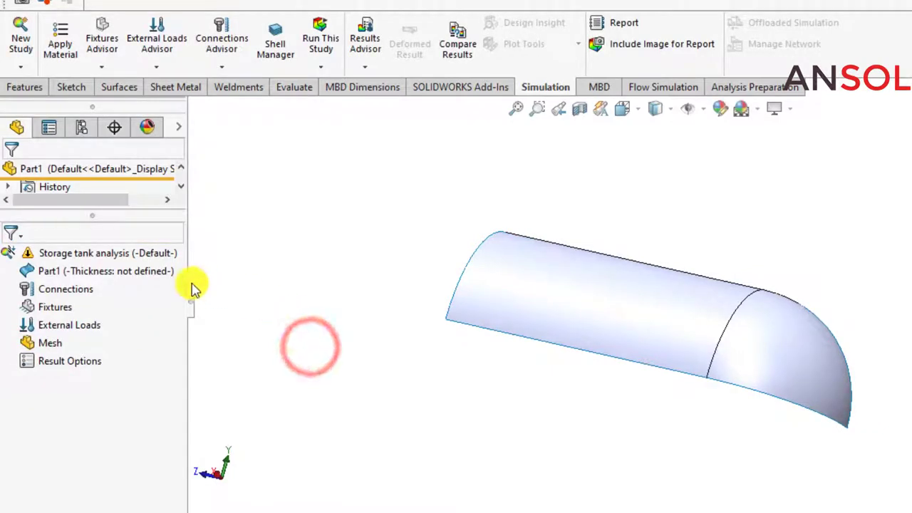
- Edit Part1's definition to a Thin shell with 18 mm thickness
{"action": "right_click", "coordinate": [97, 278]}
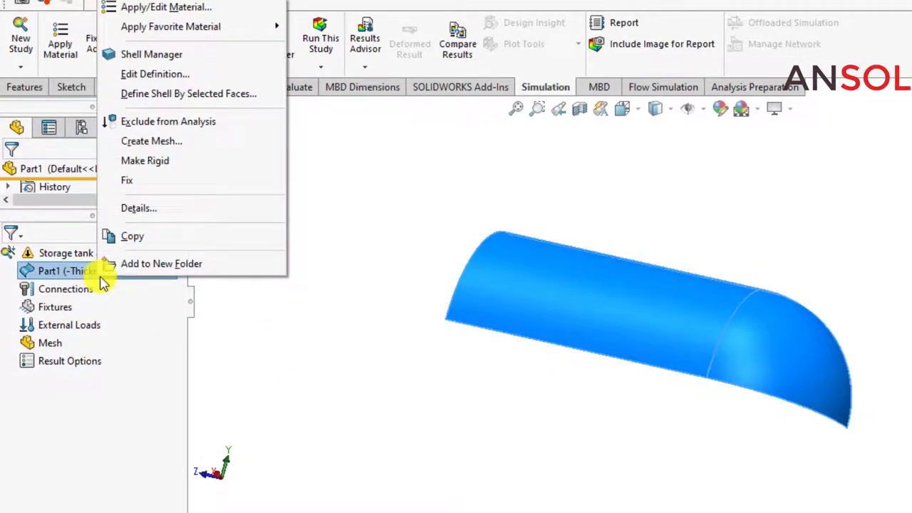
{"action": "left_click", "coordinate": [154, 74]}
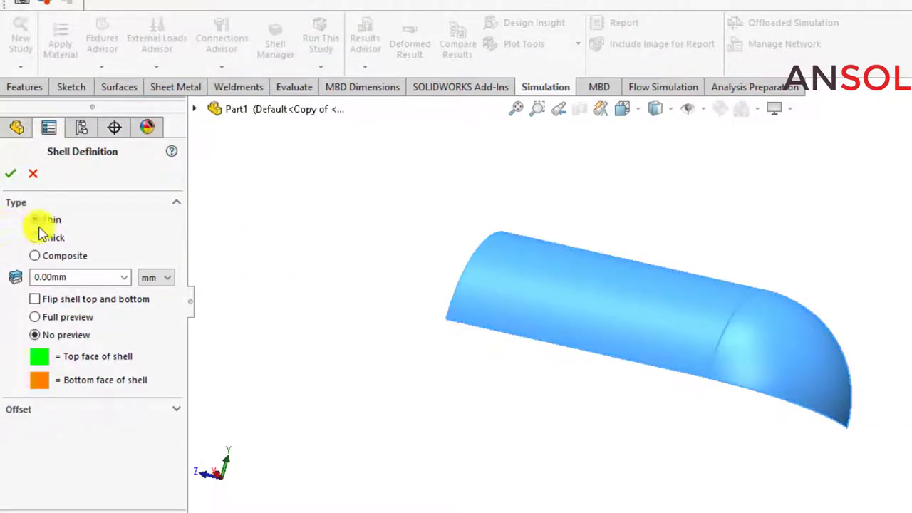
{"action": "left_click", "coordinate": [79, 278]}
{"action": "type", "text": "18"}
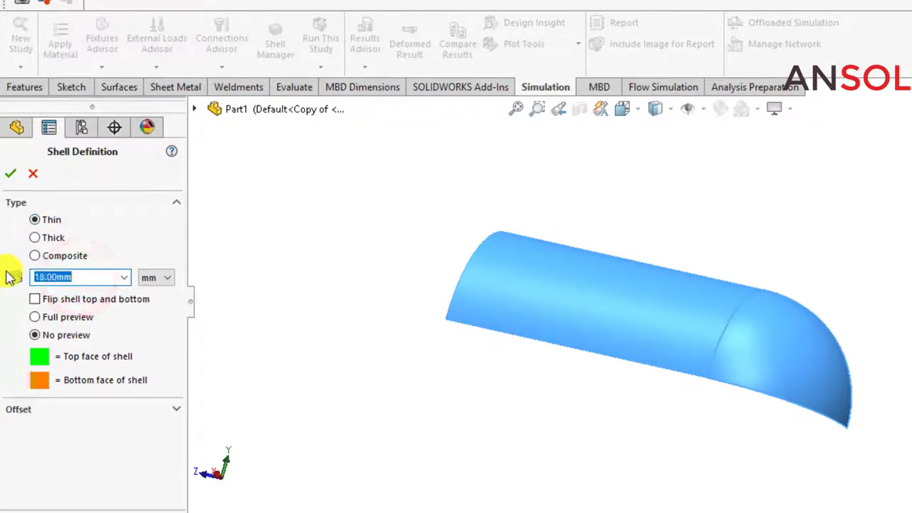
{"action": "left_click", "coordinate": [15, 178]}
{"action": "left_click", "coordinate": [387, 295]}
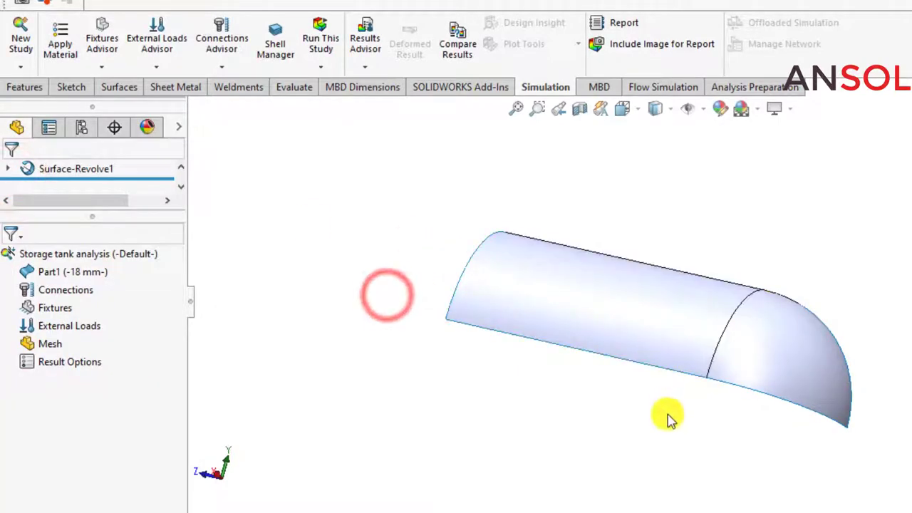
{"action": "scroll", "coordinate": [669, 419], "scroll_direction": "down", "scroll_amount": 1}
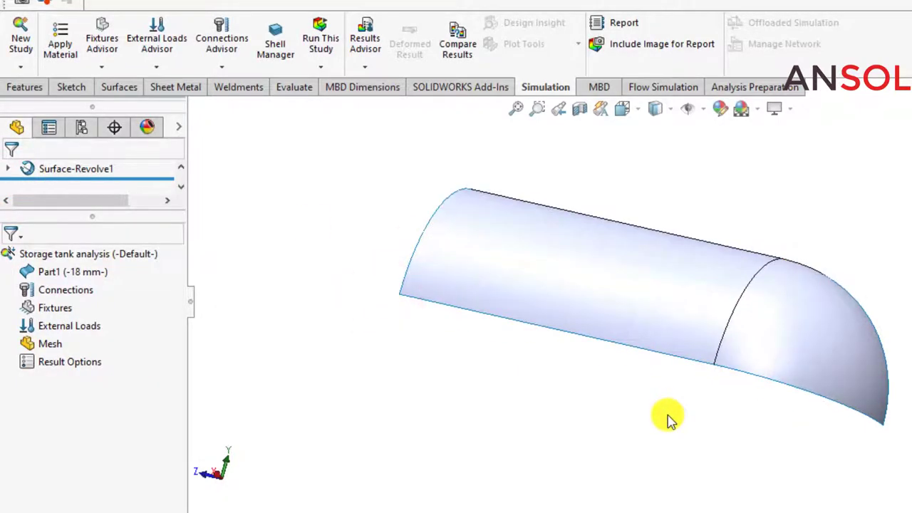
- Apply Alloy Steel from the Steel library to Part1 in the study
{"action": "right_click", "coordinate": [51, 276]}
{"action": "mouse_move", "coordinate": [127, 305]}
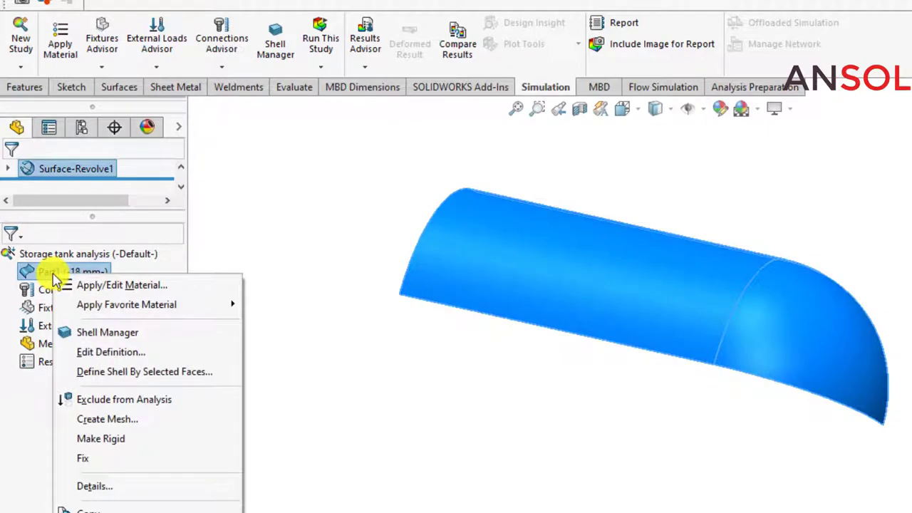
{"action": "left_click", "coordinate": [103, 286]}
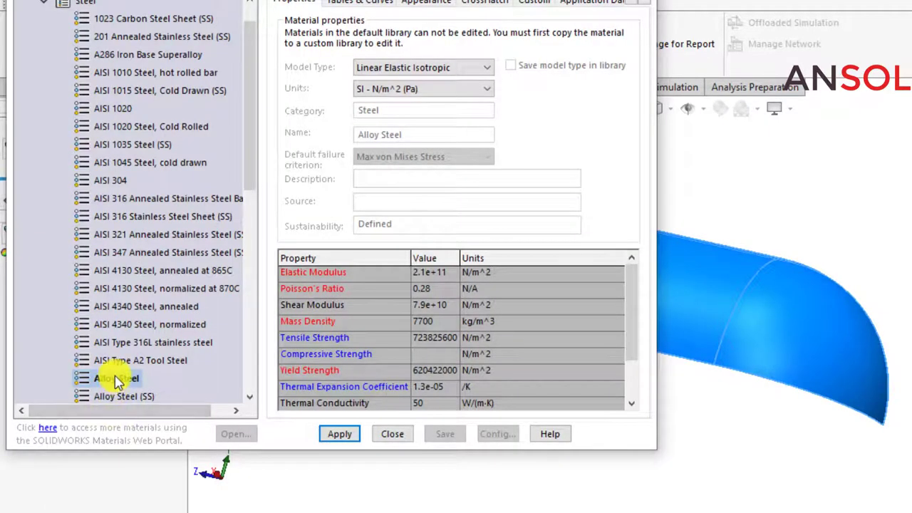
{"action": "left_click_drag", "start_coordinate": [121, 377], "coordinate": [224, 407]}
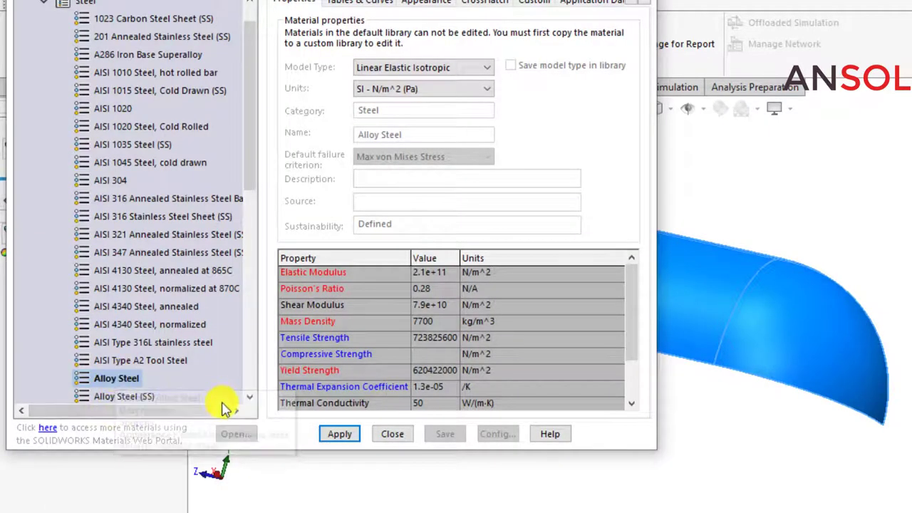
{"action": "left_click", "coordinate": [339, 433]}
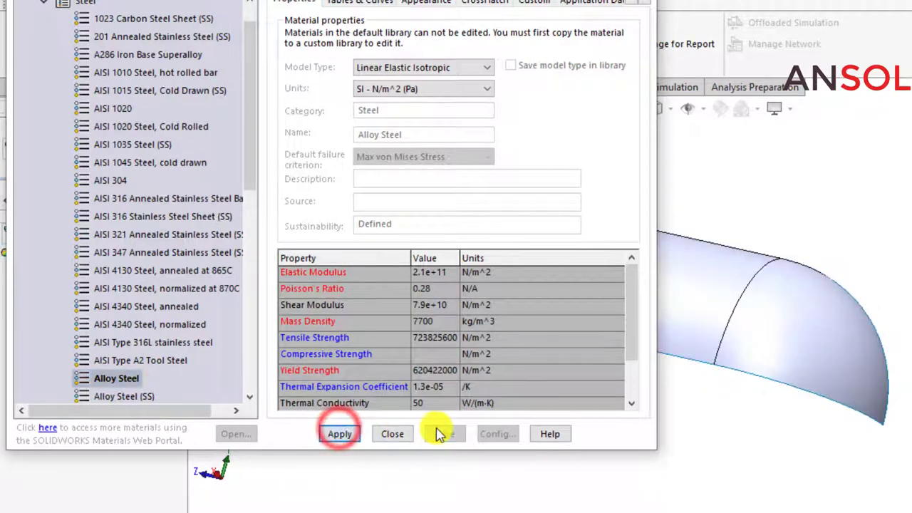
{"action": "left_click", "coordinate": [392, 433]}
{"action": "left_click", "coordinate": [384, 436]}
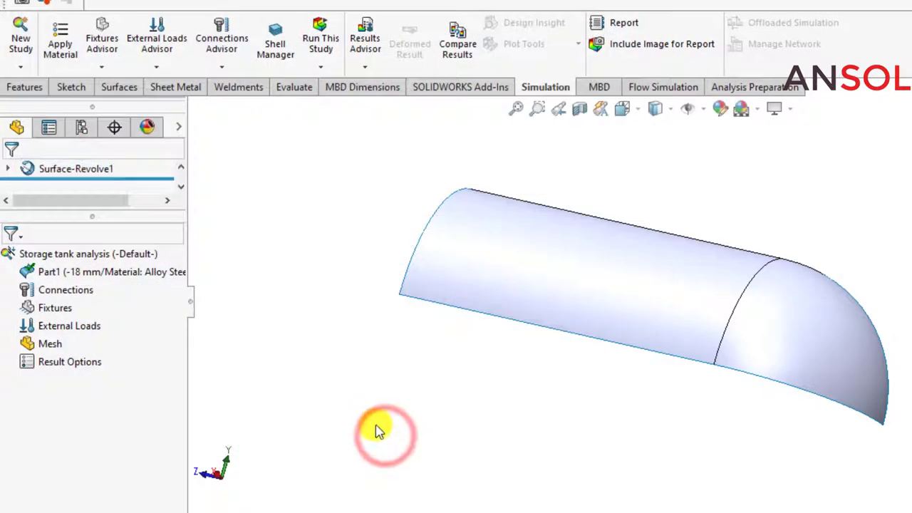
{"action": "mouse_move", "coordinate": [539, 364]}
{"action": "middle_mouse_down"}
{"action": "mouse_move", "coordinate": [560, 281]}
{"action": "mouse_move", "coordinate": [577, 385]}
{"action": "middle_mouse_up"}
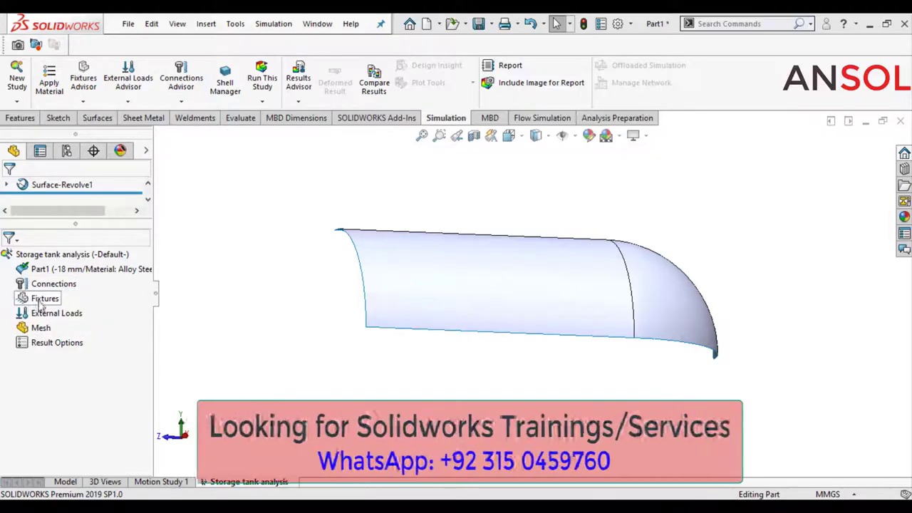
- Start a new fixture and set it to the advanced Symmetry type
{"action": "right_click", "coordinate": [42, 300]}
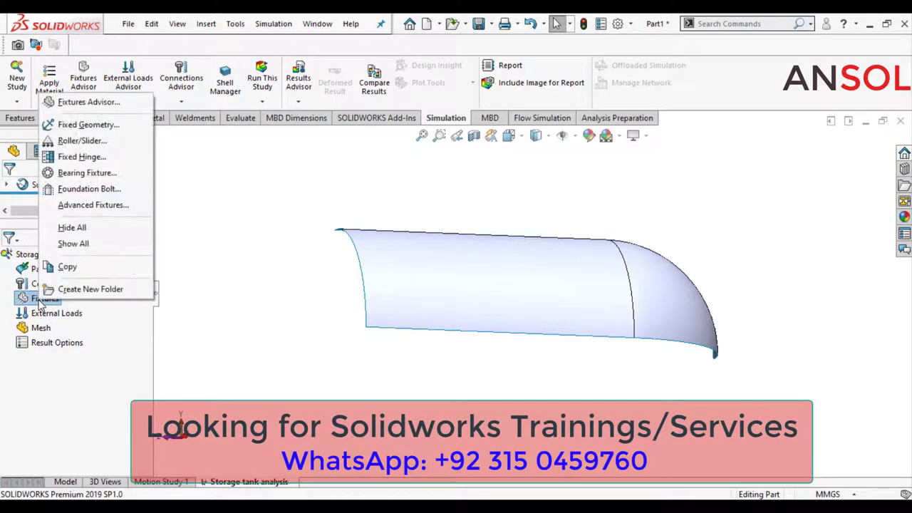
{"action": "left_click", "coordinate": [80, 126]}
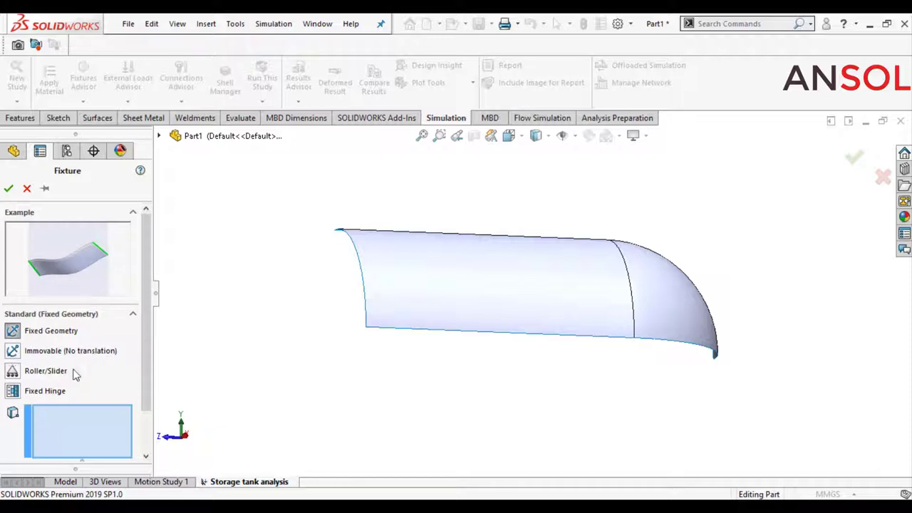
{"action": "scroll", "coordinate": [62, 403], "scroll_direction": "down", "scroll_amount": 2}
{"action": "left_click", "coordinate": [29, 431]}
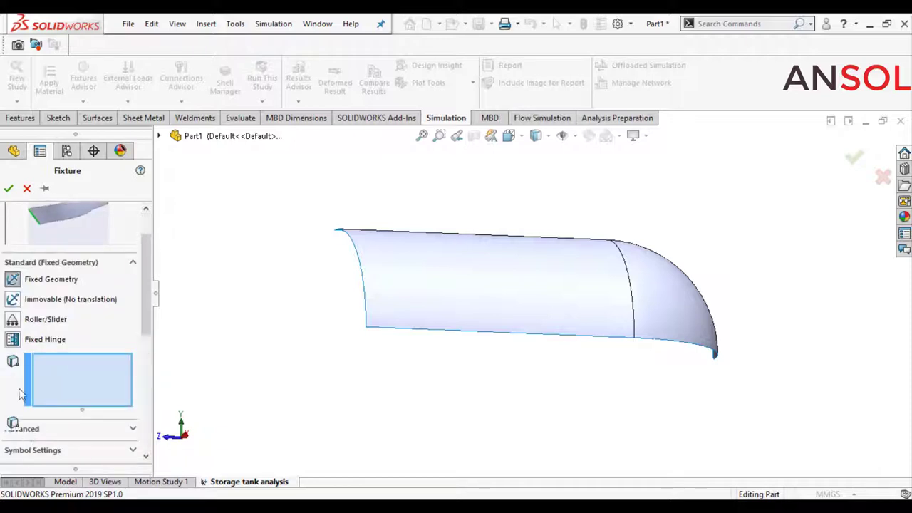
{"action": "scroll", "coordinate": [21, 363], "scroll_direction": "down", "scroll_amount": 5}
{"action": "scroll", "coordinate": [22, 328], "scroll_direction": "up", "scroll_amount": 5}
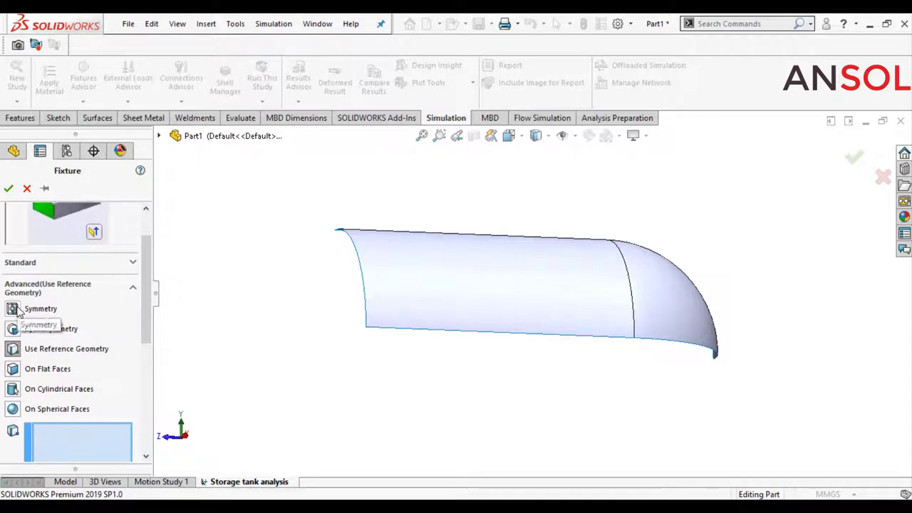
{"action": "left_click", "coordinate": [13, 309]}
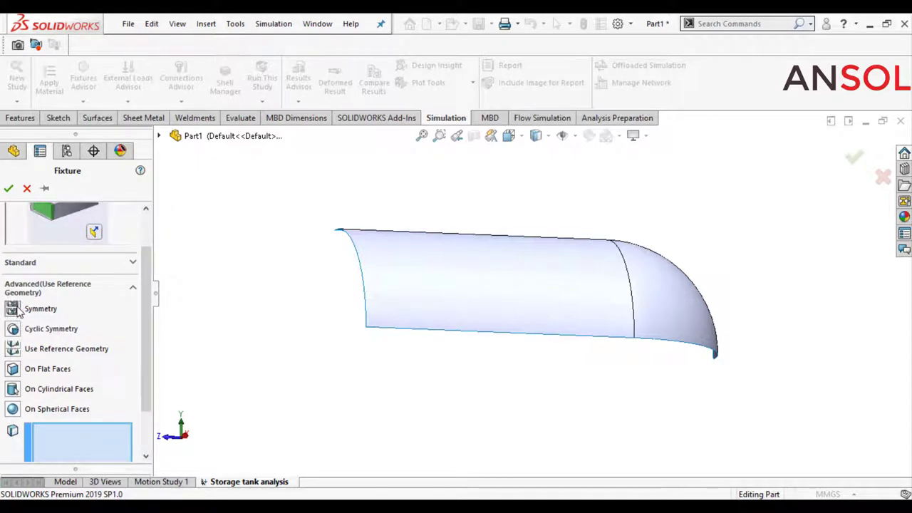
- Select the two long straight edges and the curved end edge, then confirm the symmetry fixture
{"action": "mouse_move", "coordinate": [352, 397]}
{"action": "middle_mouse_down"}
{"action": "mouse_move", "coordinate": [349, 354]}
{"action": "mouse_move", "coordinate": [408, 333]}
{"action": "middle_mouse_up"}
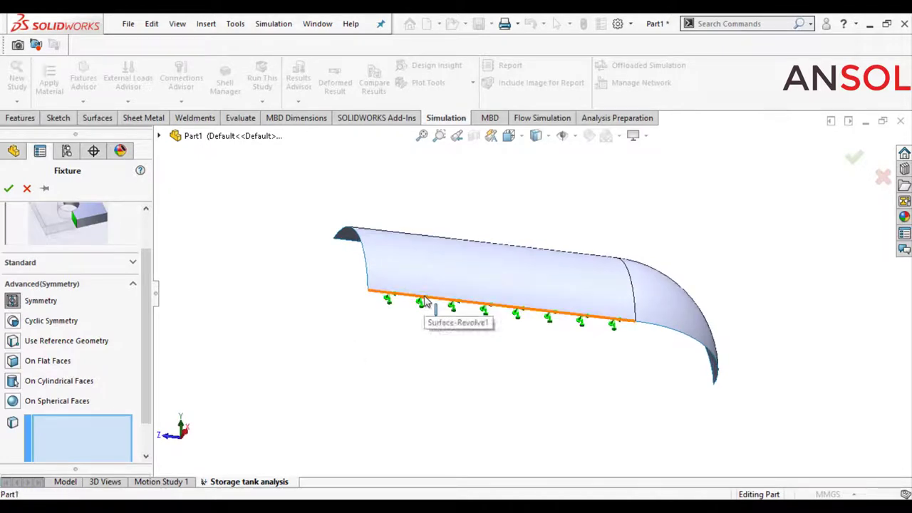
{"action": "left_click", "coordinate": [424, 303]}
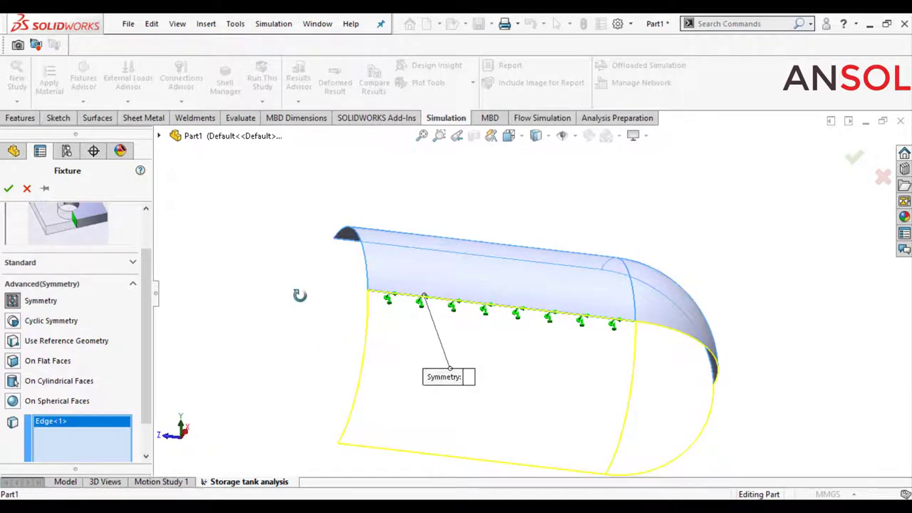
{"action": "mouse_move", "coordinate": [300, 295]}
{"action": "middle_mouse_down"}
{"action": "mouse_move", "coordinate": [354, 275]}
{"action": "mouse_move", "coordinate": [419, 352]}
{"action": "middle_mouse_up"}
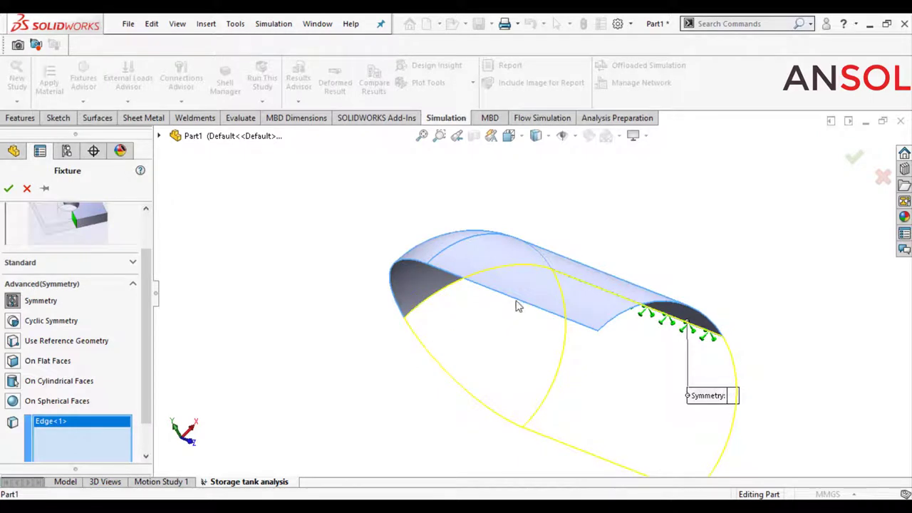
{"action": "left_click", "coordinate": [401, 323]}
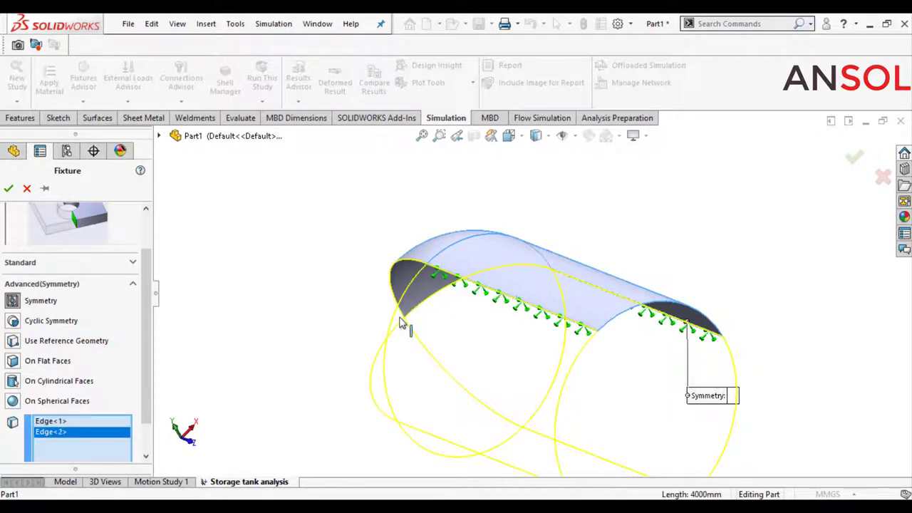
{"action": "mouse_move", "coordinate": [363, 304]}
{"action": "middle_mouse_down"}
{"action": "mouse_move", "coordinate": [344, 301]}
{"action": "mouse_move", "coordinate": [339, 336]}
{"action": "mouse_move", "coordinate": [308, 300]}
{"action": "mouse_move", "coordinate": [291, 303]}
{"action": "mouse_move", "coordinate": [379, 316]}
{"action": "middle_mouse_up"}
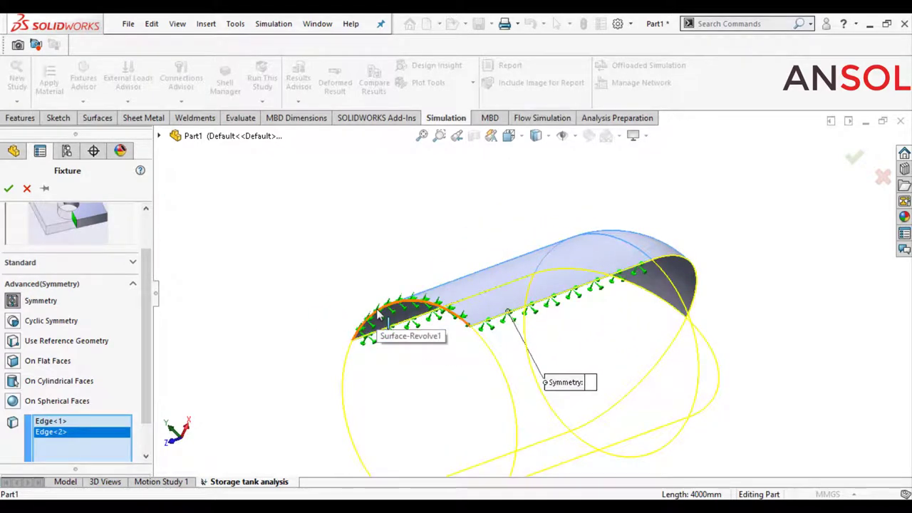
{"action": "left_click", "coordinate": [378, 314]}
{"action": "scroll", "coordinate": [428, 249], "scroll_direction": "up", "scroll_amount": 2}
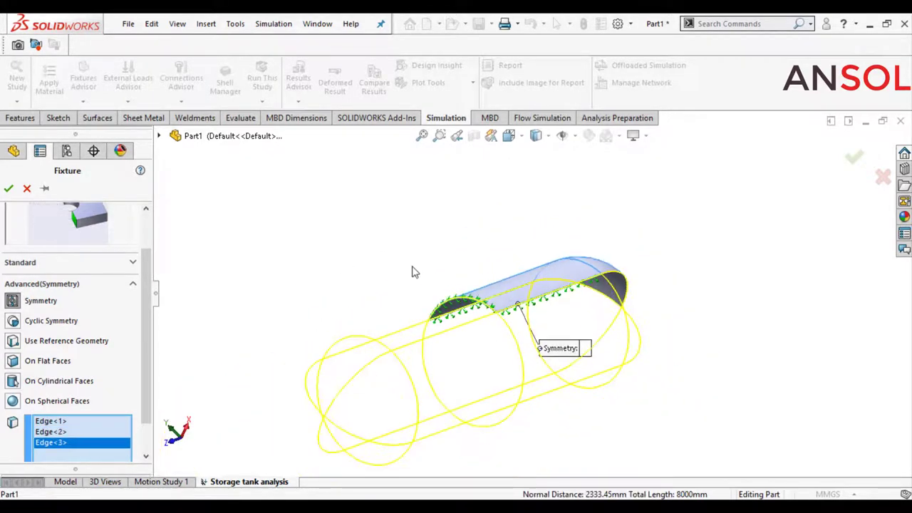
{"action": "scroll", "coordinate": [456, 342], "scroll_direction": "up", "scroll_amount": 1}
{"action": "scroll", "coordinate": [585, 401], "scroll_direction": "down", "scroll_amount": 2}
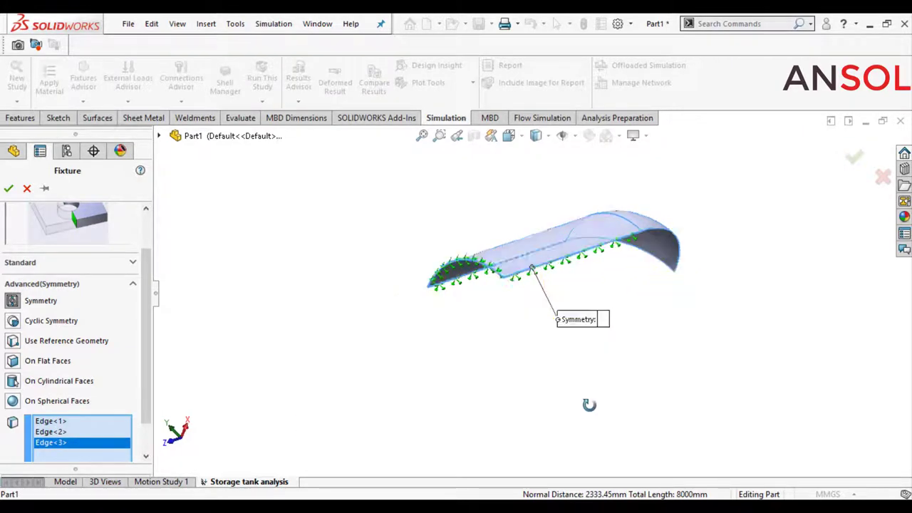
{"action": "mouse_move", "coordinate": [588, 406]}
{"action": "middle_mouse_down"}
{"action": "mouse_move", "coordinate": [573, 430]}
{"action": "mouse_move", "coordinate": [553, 427]}
{"action": "mouse_move", "coordinate": [565, 442]}
{"action": "middle_mouse_up"}
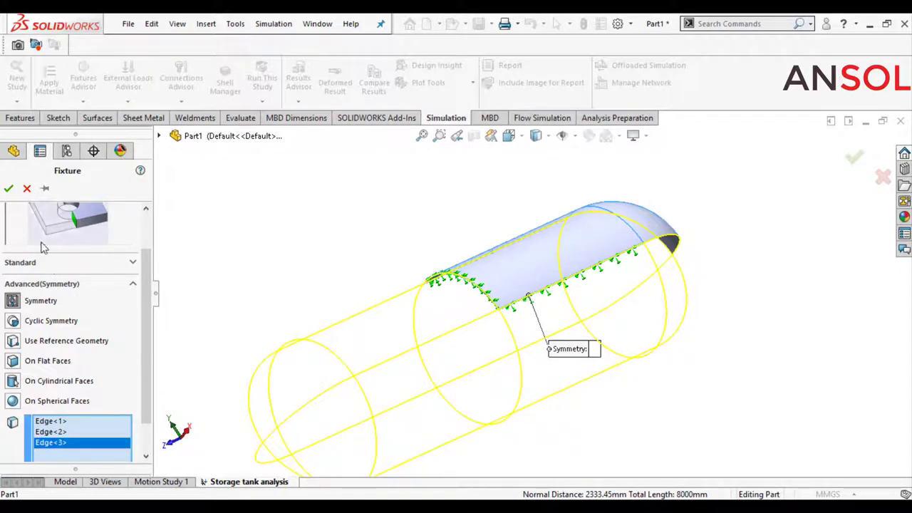
{"action": "left_click", "coordinate": [10, 190]}
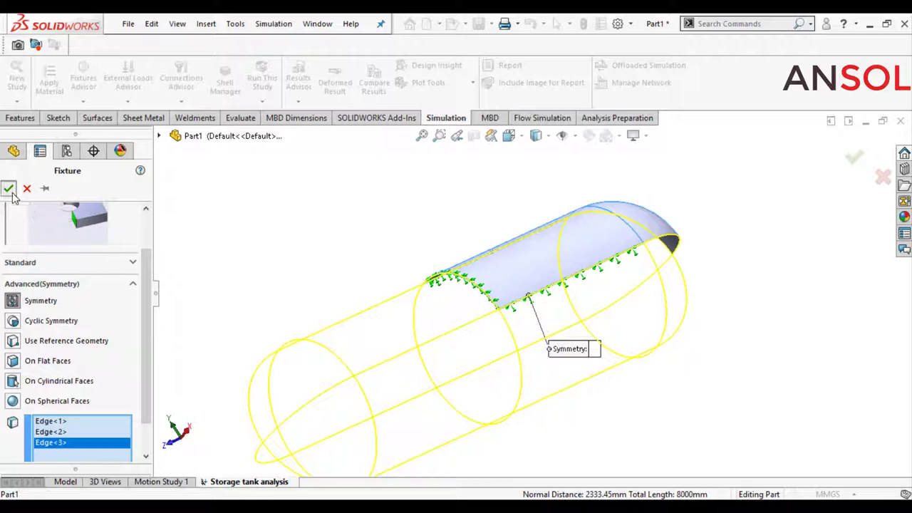
{"action": "mouse_move", "coordinate": [327, 284]}
{"action": "middle_mouse_down"}
{"action": "mouse_move", "coordinate": [309, 188]}
{"action": "mouse_move", "coordinate": [399, 259]}
{"action": "mouse_move", "coordinate": [589, 204]}
{"action": "mouse_move", "coordinate": [580, 178]}
{"action": "mouse_move", "coordinate": [580, 185]}
{"action": "middle_mouse_up"}
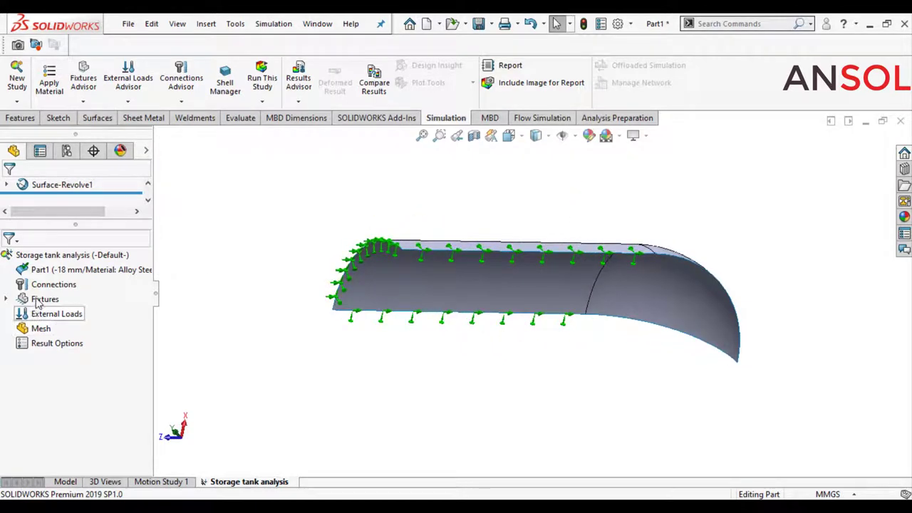
- Reopen the Symmetry-1 fixture for editing
{"action": "left_click", "coordinate": [7, 299]}
{"action": "left_click", "coordinate": [57, 313]}
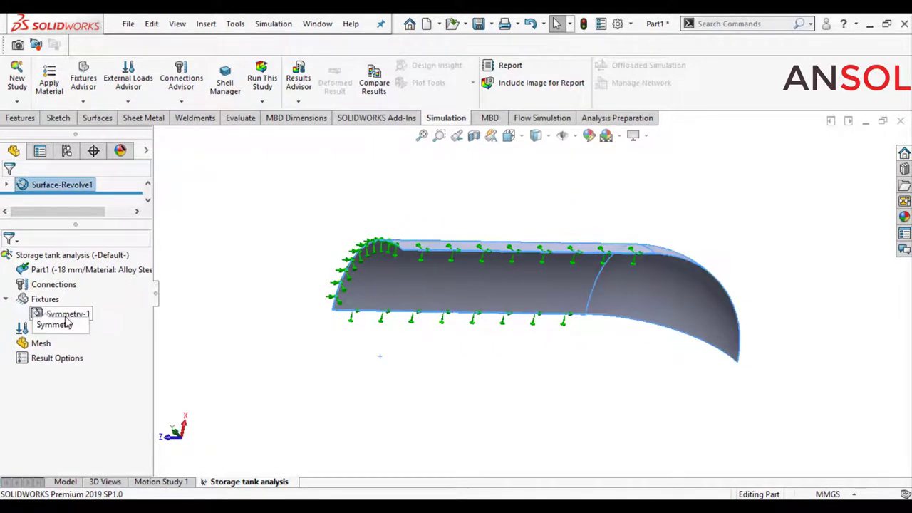
{"action": "right_click", "coordinate": [62, 315]}
{"action": "left_click", "coordinate": [92, 327]}
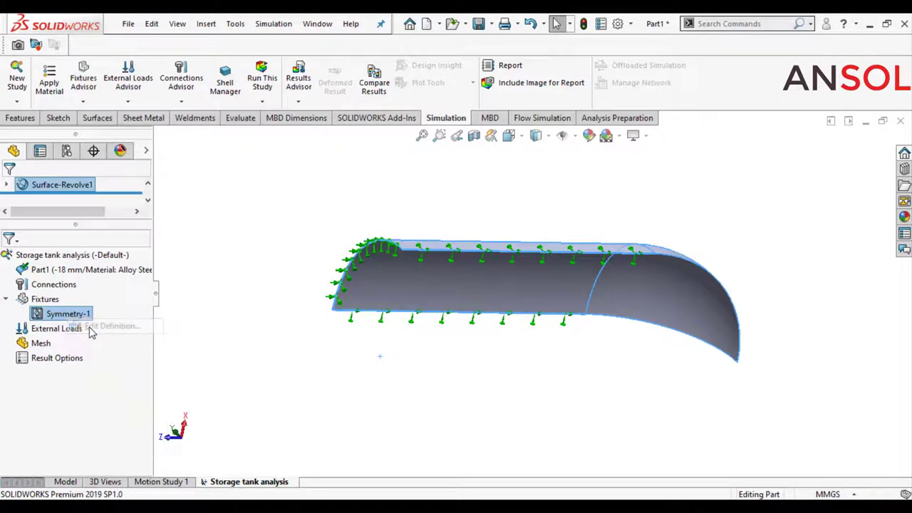
- Add the curved dome end edge and the dome's lower edge to Symmetry-1, then confirm
{"action": "left_click", "coordinate": [699, 271]}
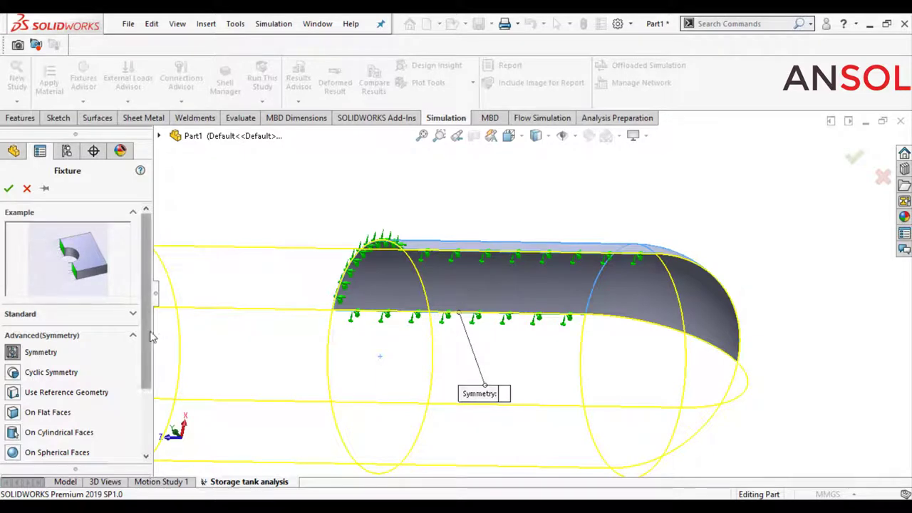
{"action": "scroll", "coordinate": [146, 328], "scroll_direction": "down", "scroll_amount": 1}
{"action": "scroll", "coordinate": [147, 328], "scroll_direction": "down", "scroll_amount": 1}
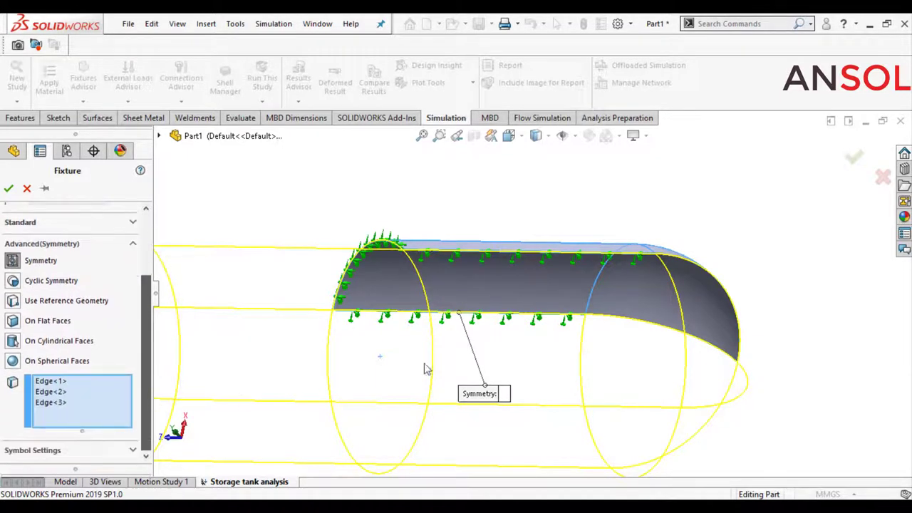
{"action": "left_click", "coordinate": [710, 269]}
{"action": "middle_click_drag", "start_coordinate": [682, 200], "coordinate": [540, 347]}
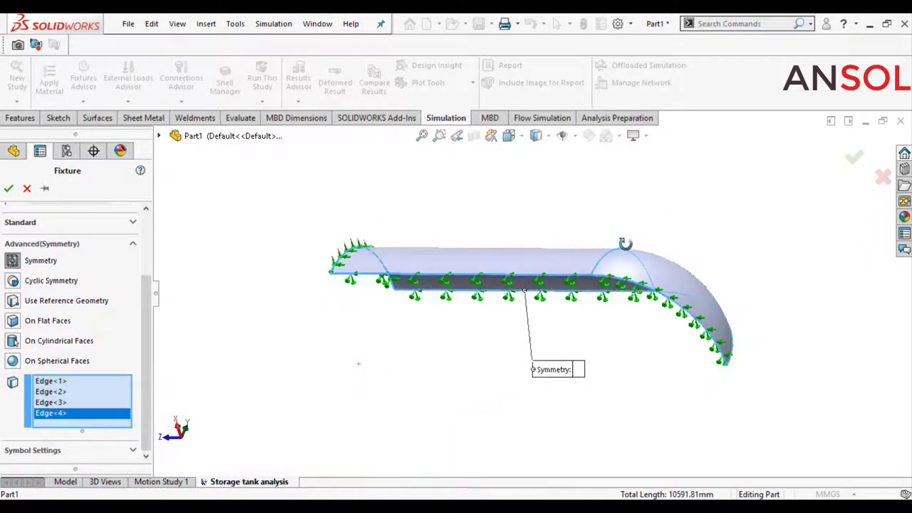
{"action": "left_click", "coordinate": [528, 349]}
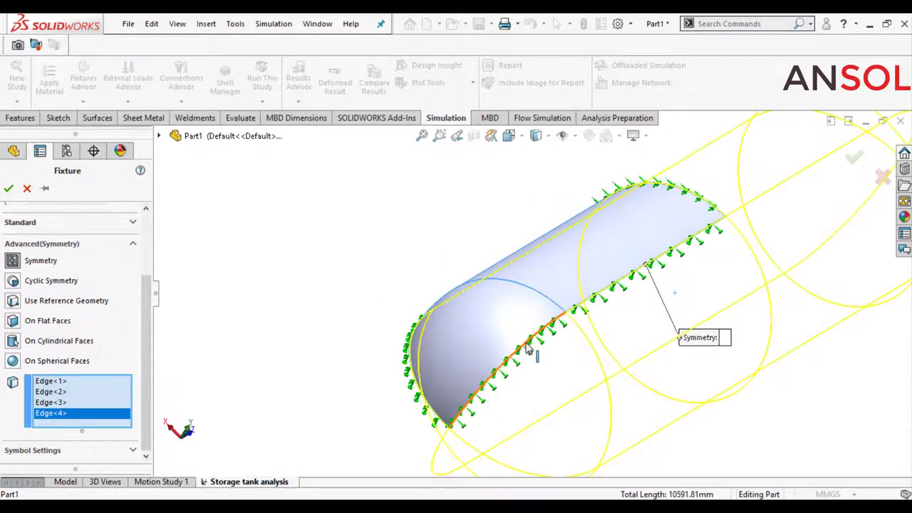
{"action": "scroll", "coordinate": [449, 341], "scroll_direction": "up", "scroll_amount": 2}
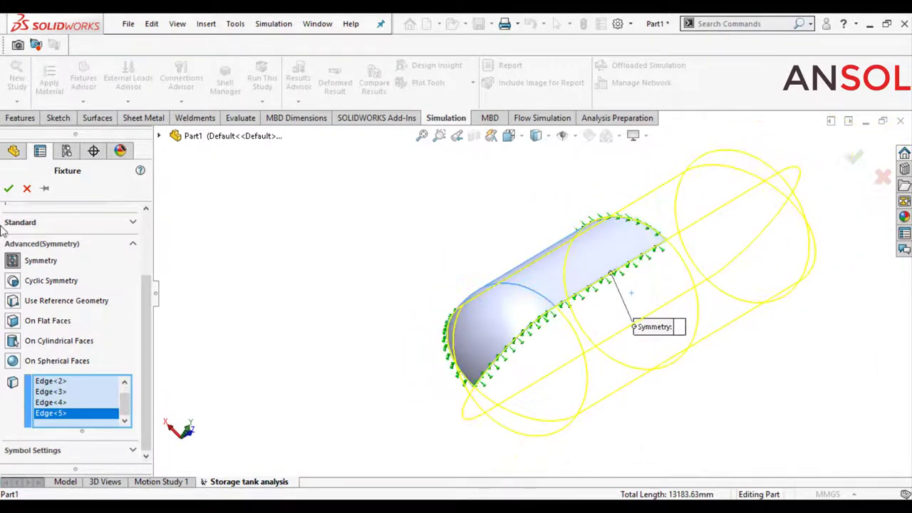
{"action": "left_click", "coordinate": [7, 191]}
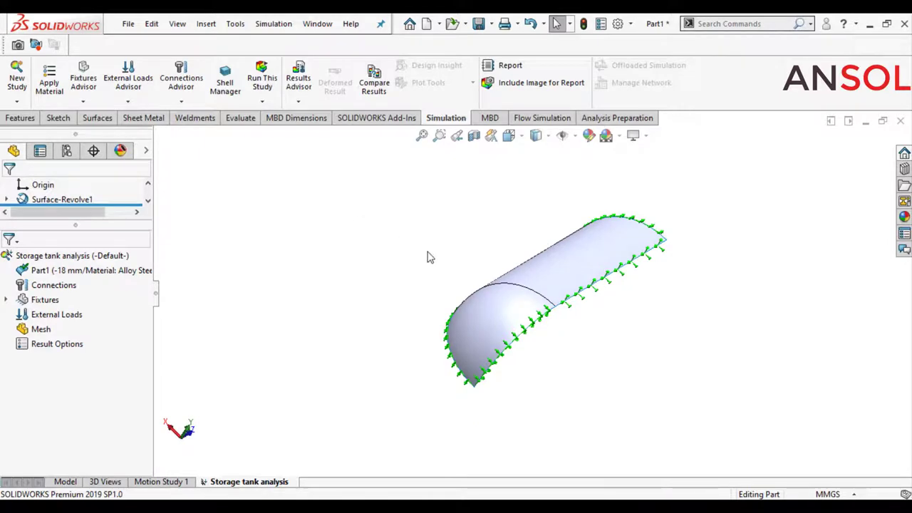
{"action": "scroll", "coordinate": [428, 256], "scroll_direction": "down", "scroll_amount": 2}
{"action": "mouse_move", "coordinate": [516, 303]}
{"action": "middle_mouse_down"}
{"action": "mouse_move", "coordinate": [650, 252]}
{"action": "mouse_move", "coordinate": [628, 340]}
{"action": "mouse_move", "coordinate": [589, 366]}
{"action": "middle_mouse_up"}
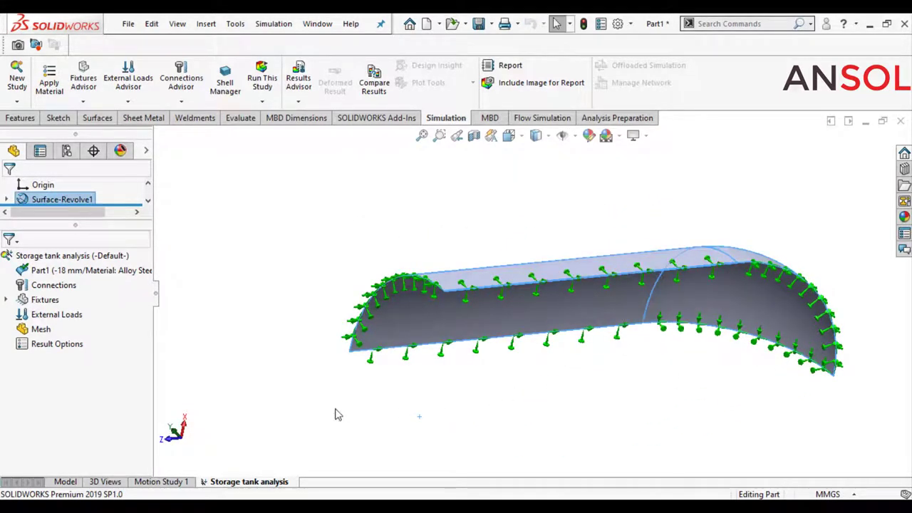
- Add a Pressure load with units N/mm^2 (MPa) and value 0.1
{"action": "right_click", "coordinate": [40, 314]}
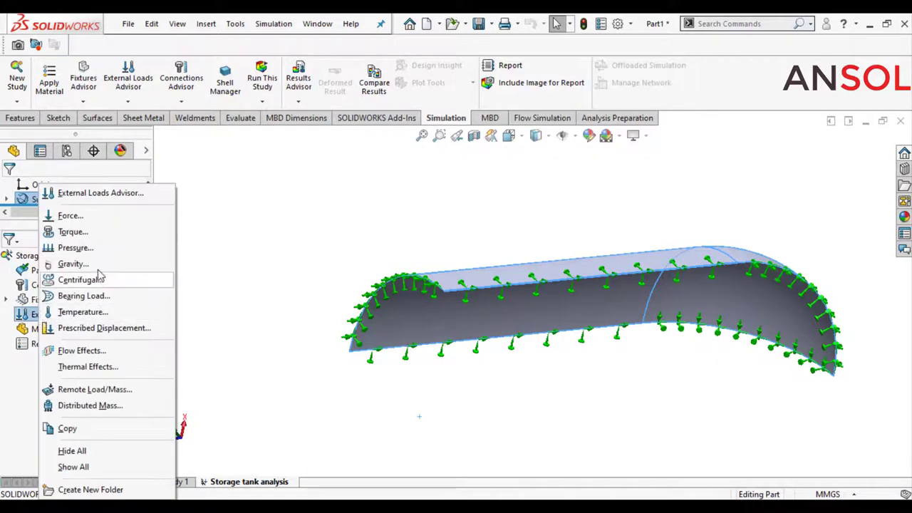
{"action": "left_click", "coordinate": [74, 248]}
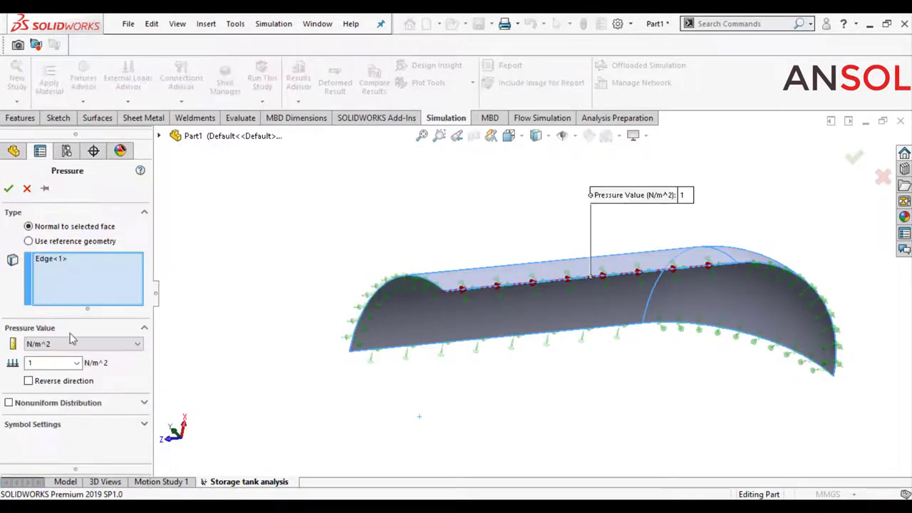
{"action": "left_click", "coordinate": [110, 348]}
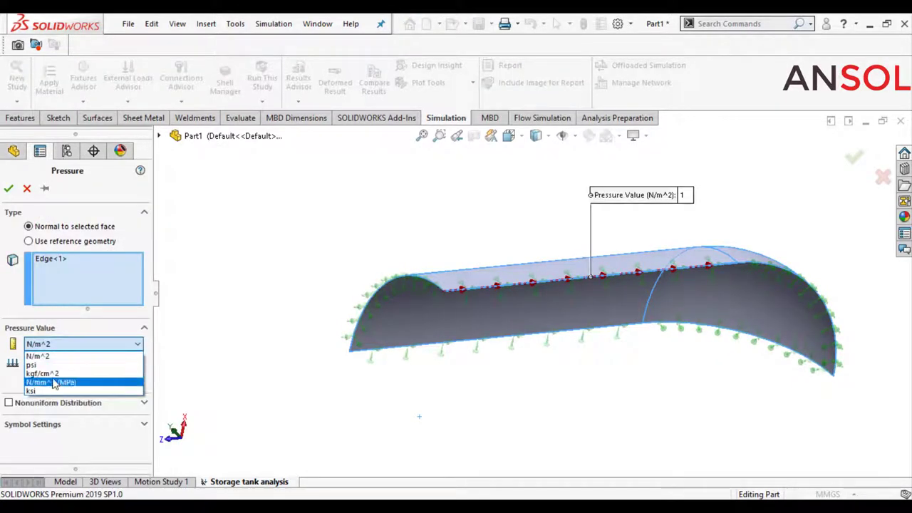
{"action": "left_click", "coordinate": [55, 385]}
{"action": "left_click", "coordinate": [48, 364]}
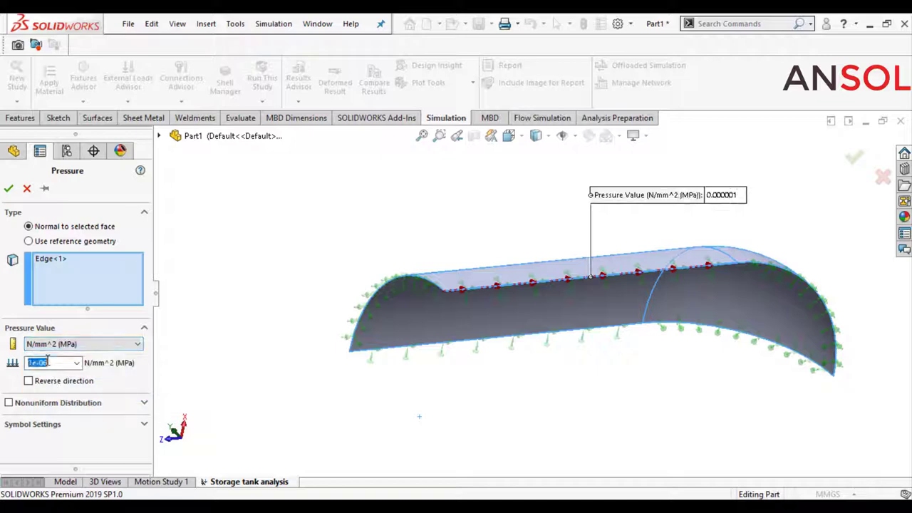
{"action": "type", "text": "0.1"}
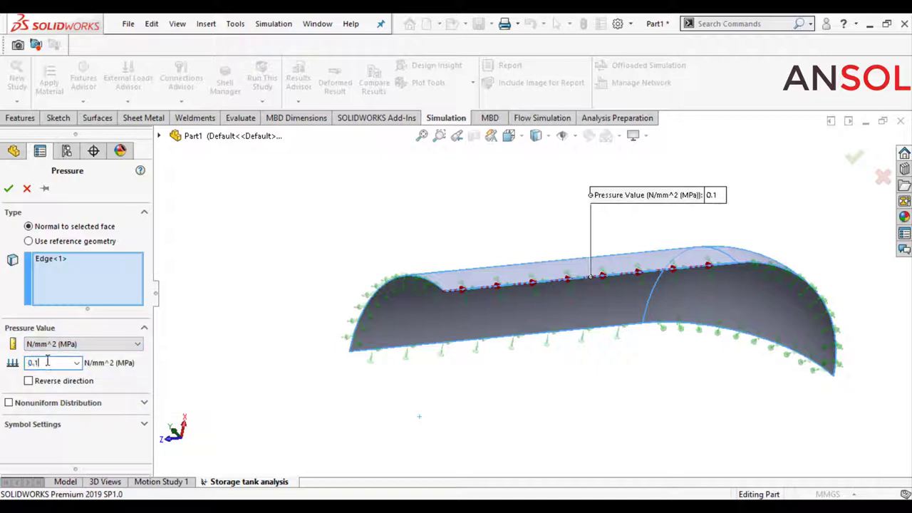
- Replace the stray edge with the long curved face and domed end cap face, then confirm the pressure
{"action": "right_click", "coordinate": [53, 280]}
{"action": "left_click", "coordinate": [78, 288]}
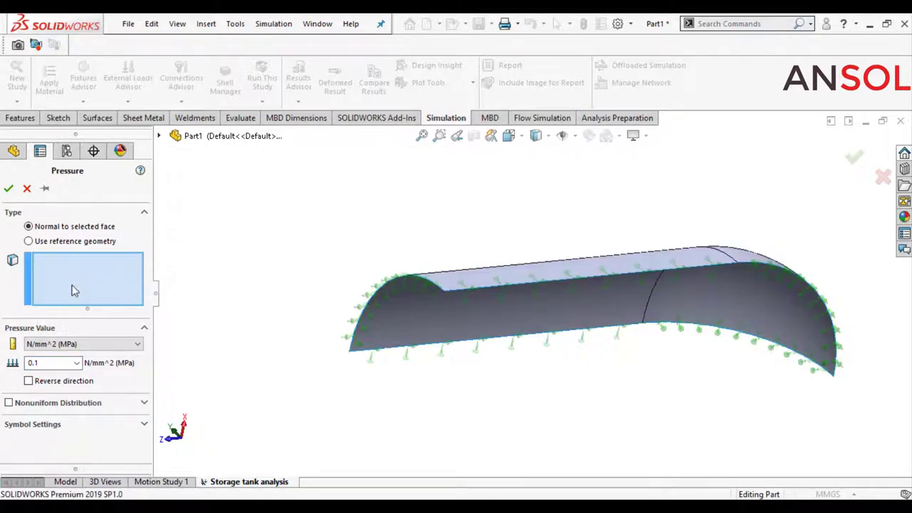
{"action": "left_click", "coordinate": [442, 335]}
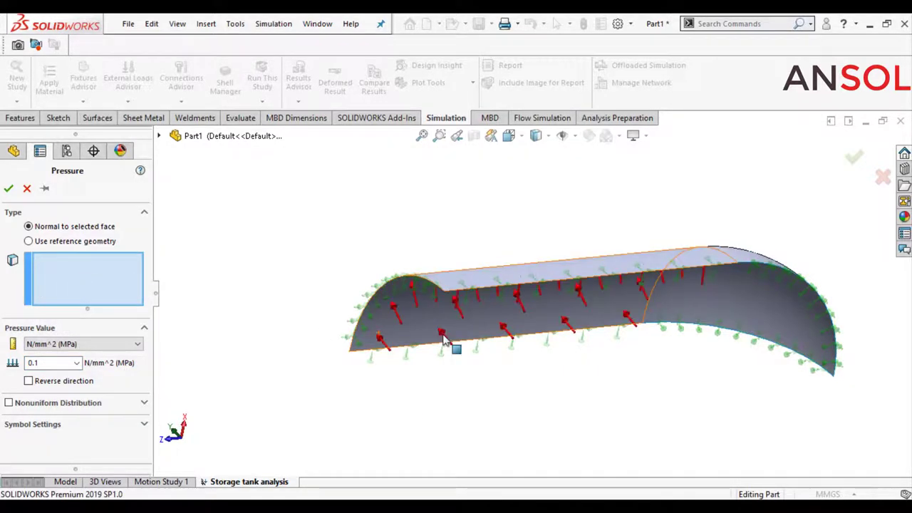
{"action": "left_click", "coordinate": [770, 326]}
{"action": "middle_click_drag", "start_coordinate": [739, 366], "coordinate": [740, 365]}
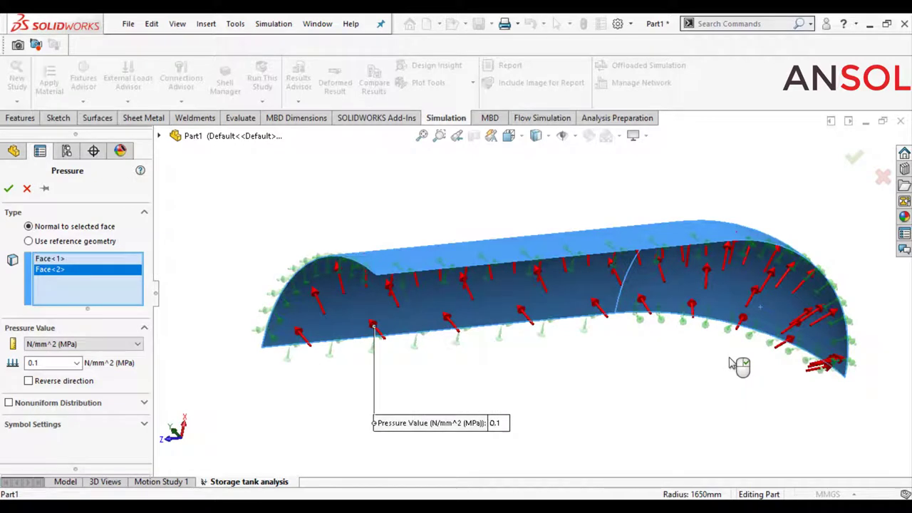
{"action": "left_click", "coordinate": [10, 189]}
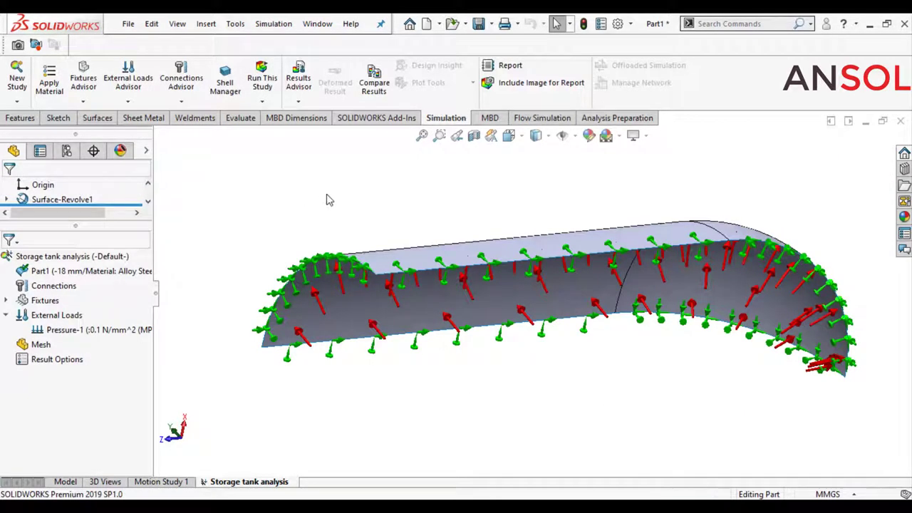
- Run the storage tank study and dismiss the iterative solver error and 'Failed' messages
{"action": "left_click", "coordinate": [262, 79]}
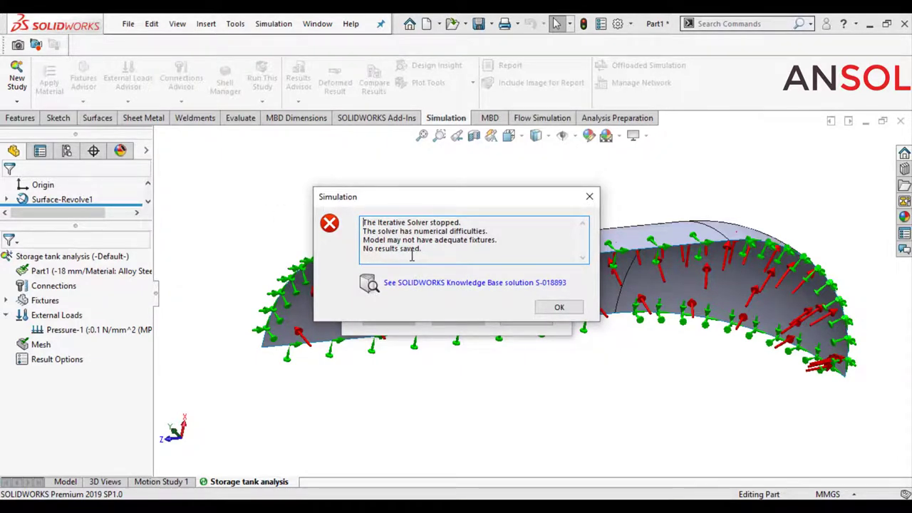
{"action": "left_click", "coordinate": [555, 308]}
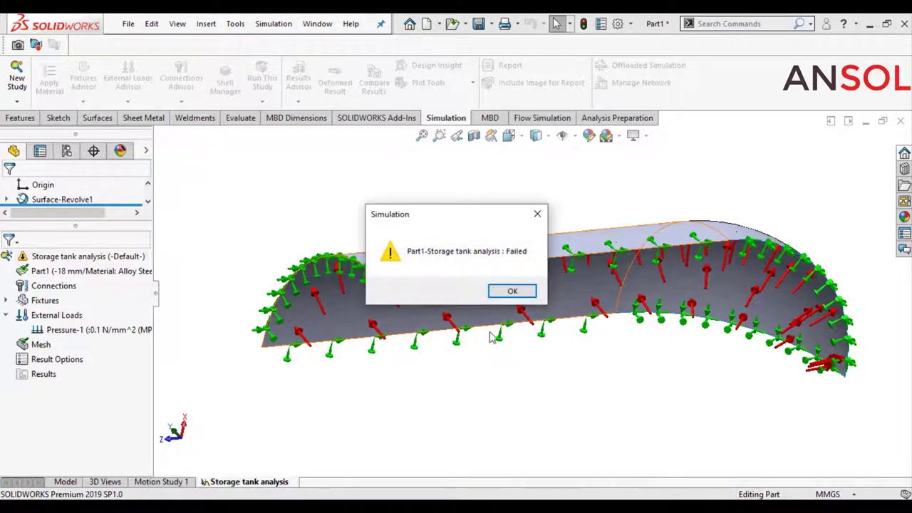
{"action": "left_click", "coordinate": [513, 292]}
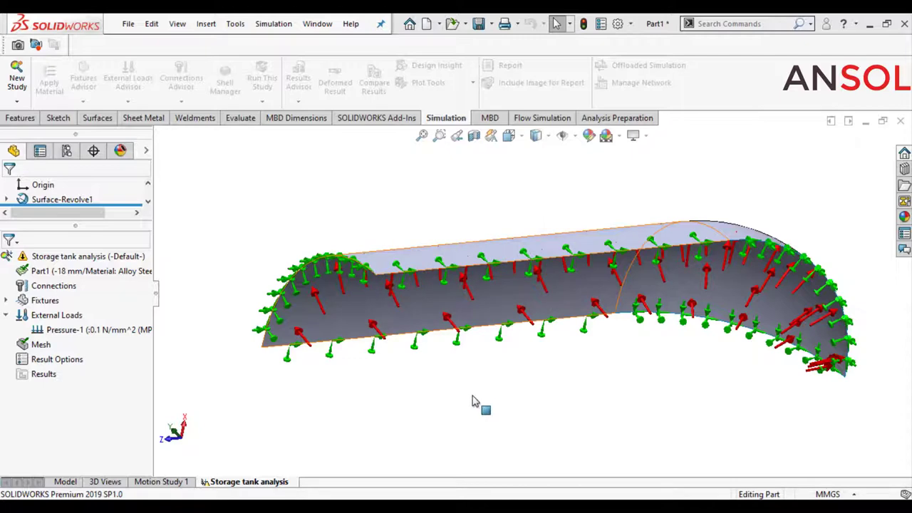
{"action": "mouse_move", "coordinate": [459, 407]}
{"action": "middle_mouse_down"}
{"action": "mouse_move", "coordinate": [442, 386]}
{"action": "mouse_move", "coordinate": [420, 389]}
{"action": "mouse_move", "coordinate": [406, 399]}
{"action": "mouse_move", "coordinate": [431, 397]}
{"action": "mouse_move", "coordinate": [426, 405]}
{"action": "mouse_move", "coordinate": [444, 414]}
{"action": "mouse_move", "coordinate": [411, 419]}
{"action": "middle_mouse_up"}
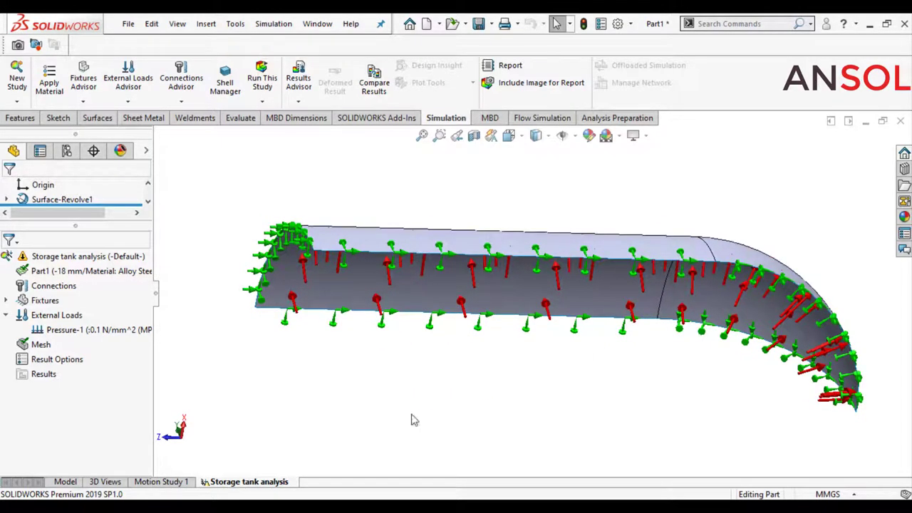
- Edit Pressure-1 down to 0.001 N/mm^2 so the study solves, peaking at 8.649e+04 N/m^2
{"action": "left_click", "coordinate": [53, 330]}
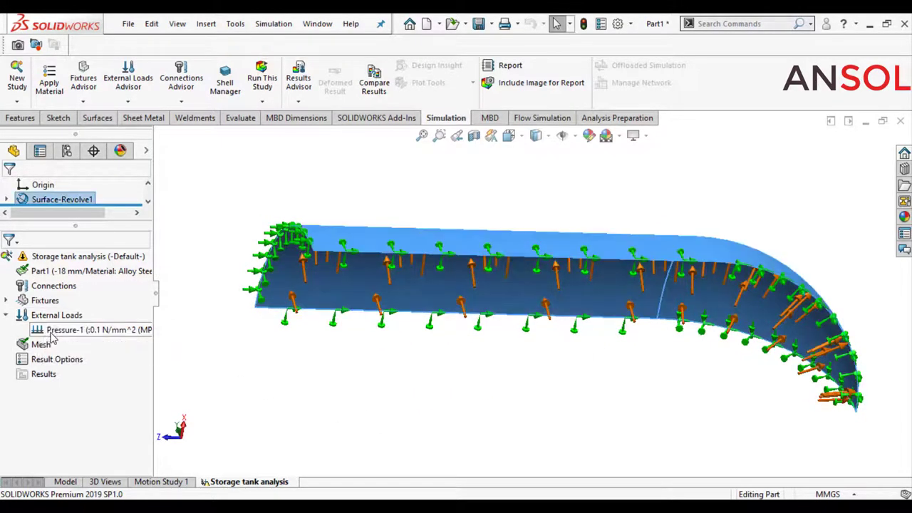
{"action": "right_click", "coordinate": [53, 337]}
{"action": "left_click", "coordinate": [74, 349]}
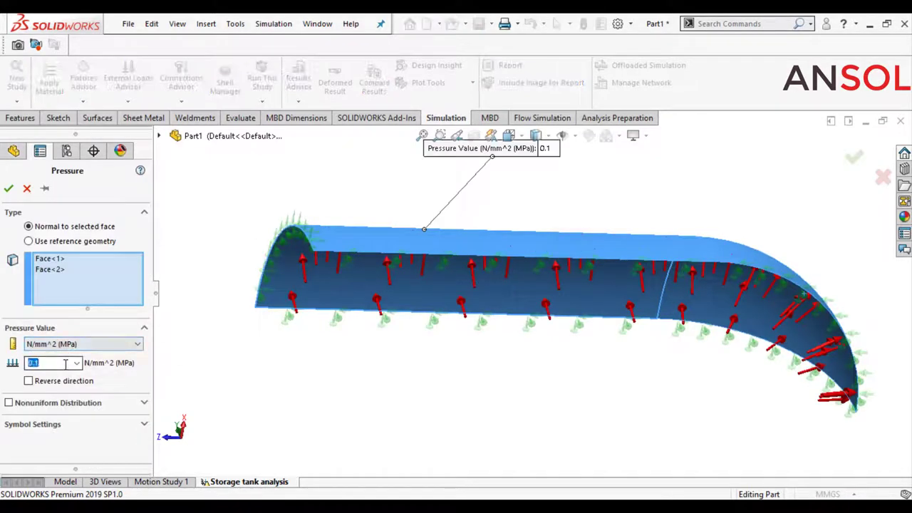
{"action": "type", "text": "0.00"}
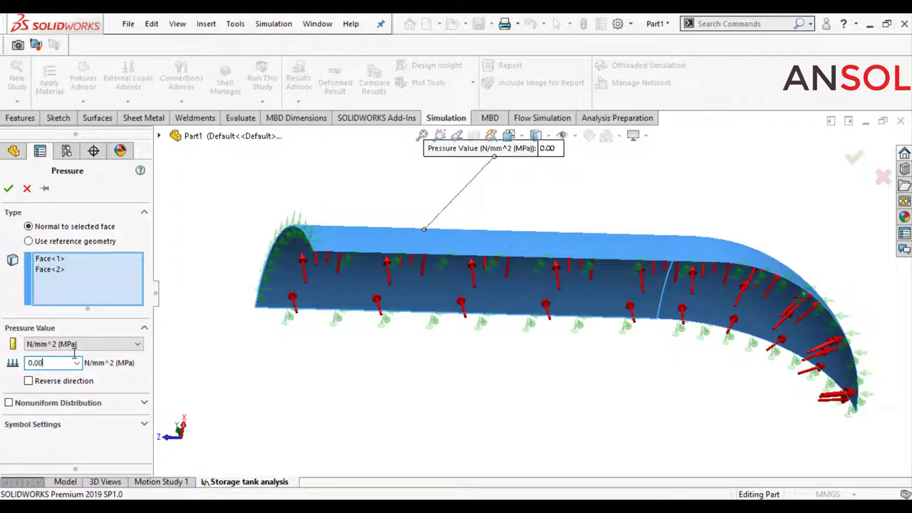
{"action": "left_click", "coordinate": [8, 189]}
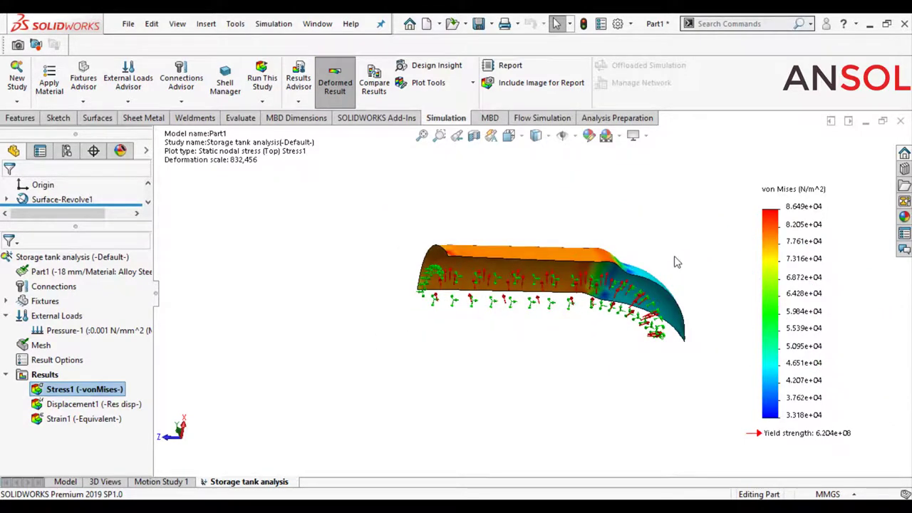
{"action": "mouse_move", "coordinate": [676, 258]}
{"action": "middle_mouse_down"}
{"action": "mouse_move", "coordinate": [517, 224]}
{"action": "mouse_move", "coordinate": [511, 253]}
{"action": "mouse_move", "coordinate": [561, 262]}
{"action": "middle_mouse_up"}
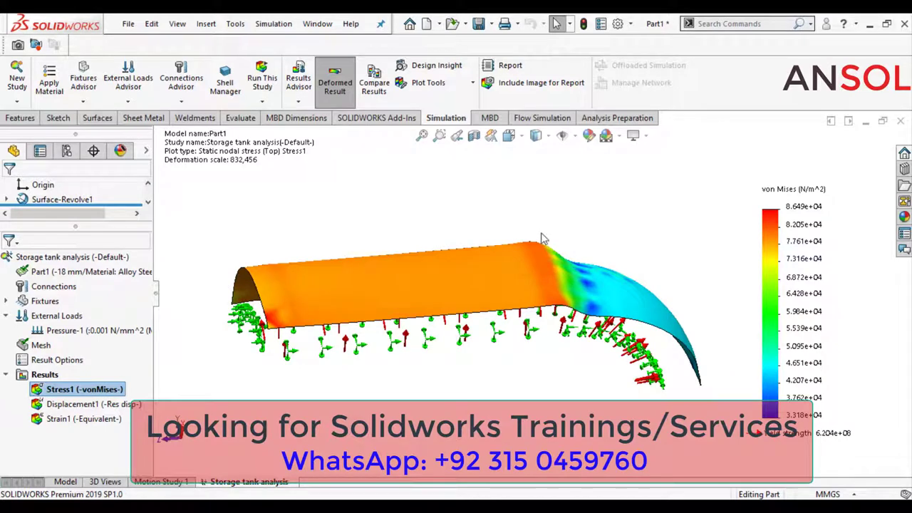
- Set Pressure-1 back to 0.1 MPa and rerun the analysis
{"action": "right_click", "coordinate": [58, 330]}
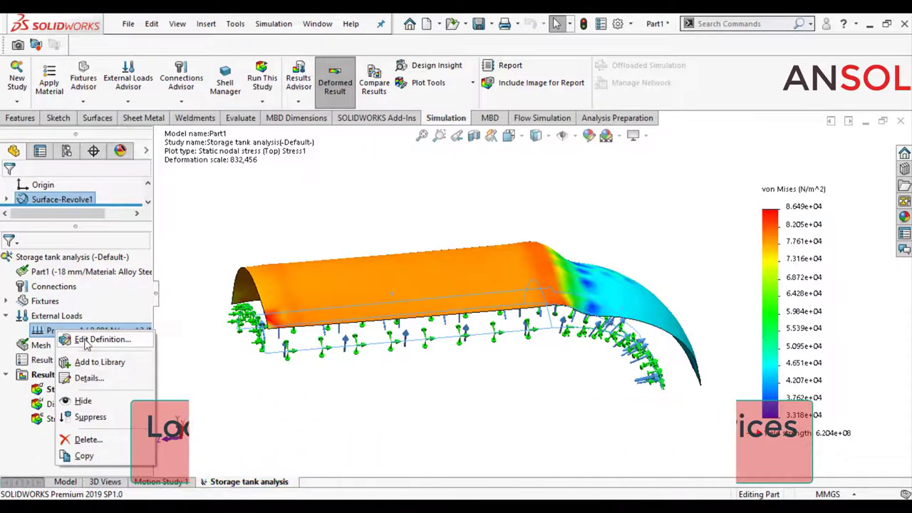
{"action": "left_click", "coordinate": [86, 340]}
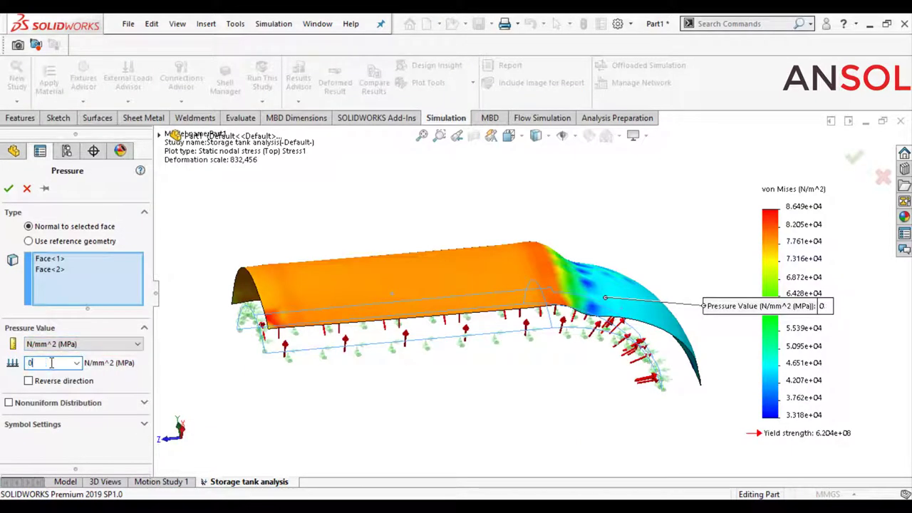
{"action": "left_click", "coordinate": [8, 188]}
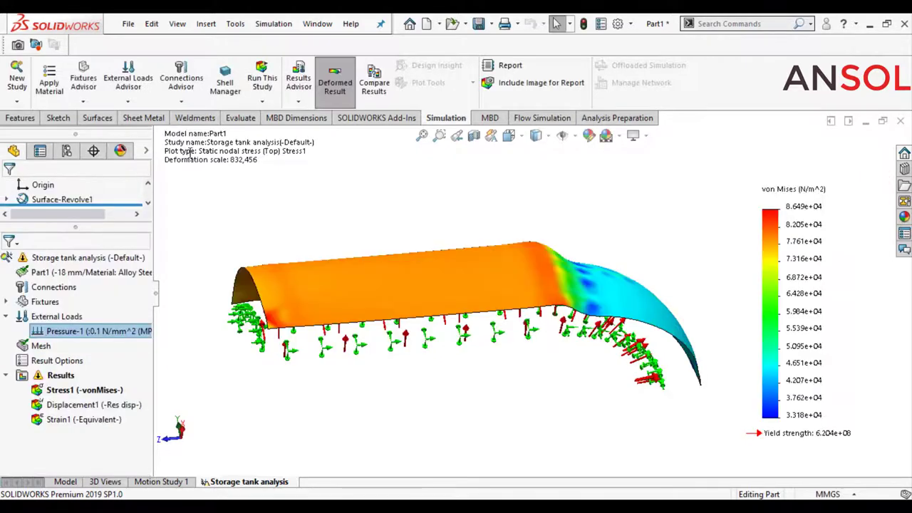
{"action": "left_click", "coordinate": [262, 79]}
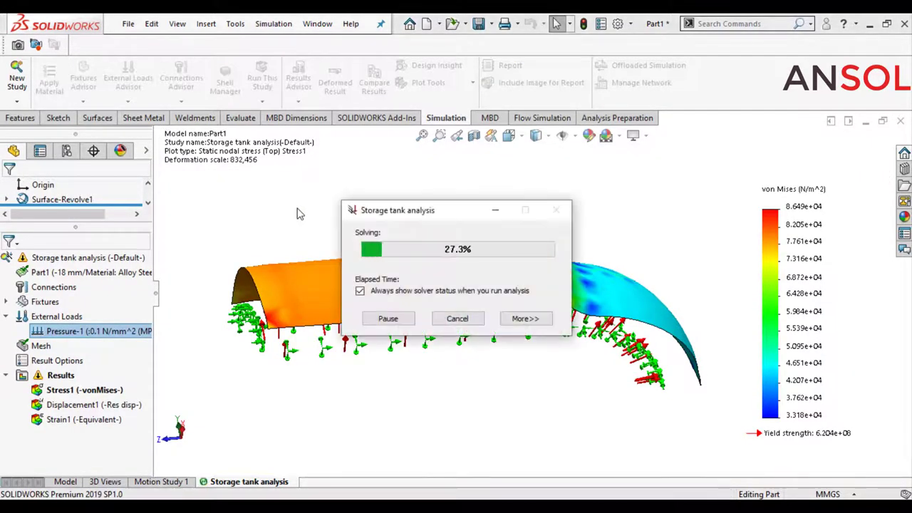
- Change Pressure-1 to 0.5 MPa, then reopen its definition for editing
{"action": "right_click", "coordinate": [55, 331]}
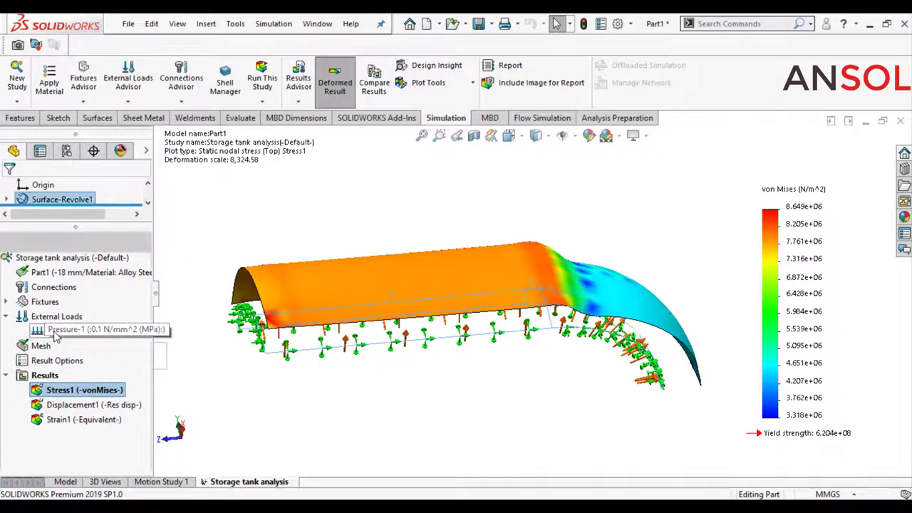
{"action": "left_click", "coordinate": [73, 341]}
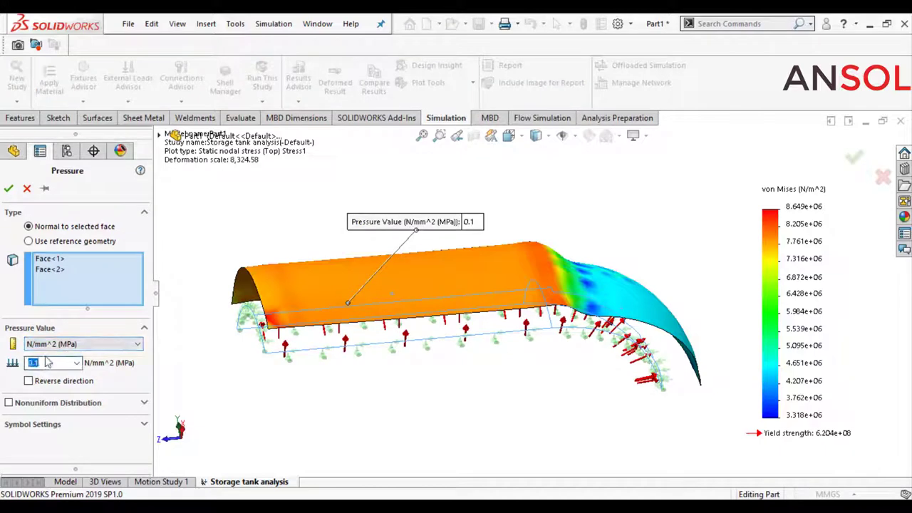
{"action": "type", "text": ".5"}
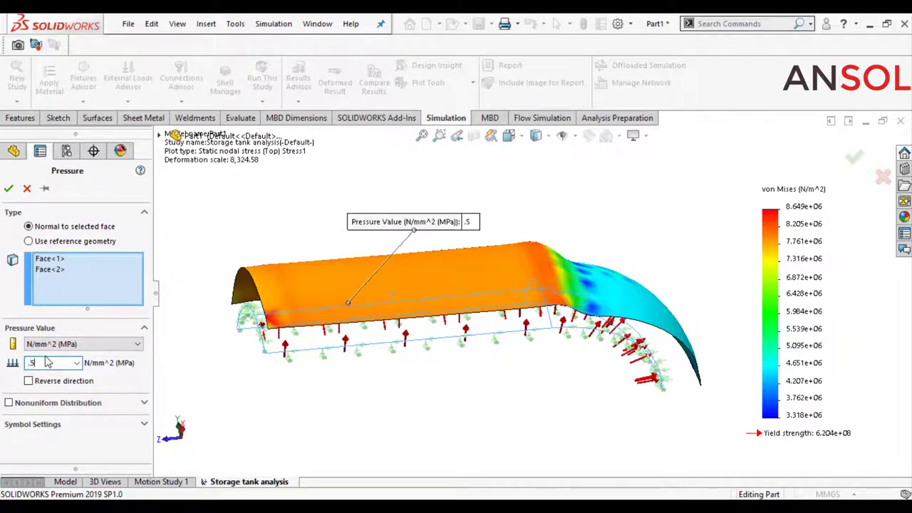
{"action": "key", "text": "Return"}
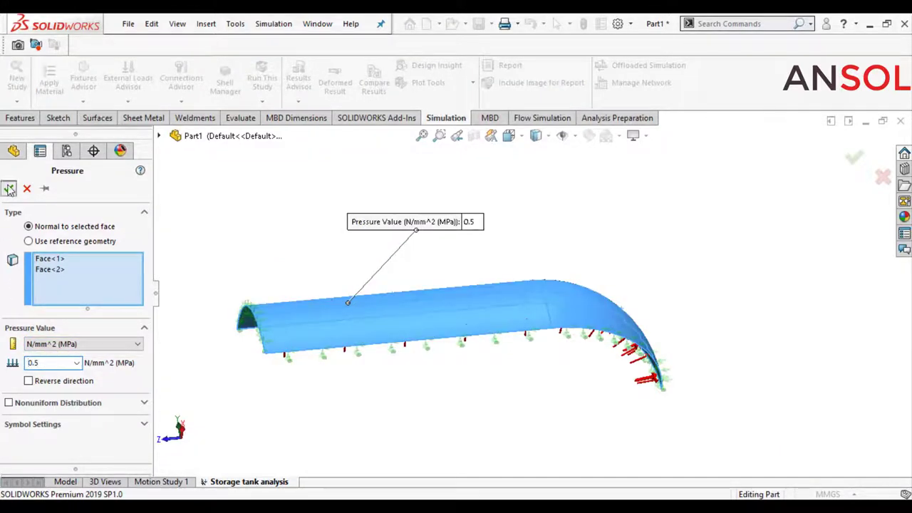
{"action": "left_click", "coordinate": [8, 188]}
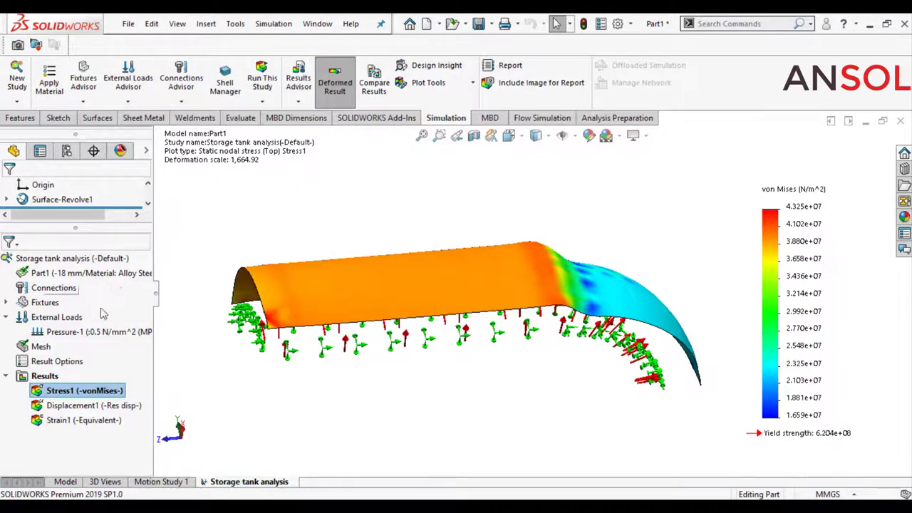
{"action": "right_click", "coordinate": [64, 332]}
{"action": "left_click", "coordinate": [100, 339]}
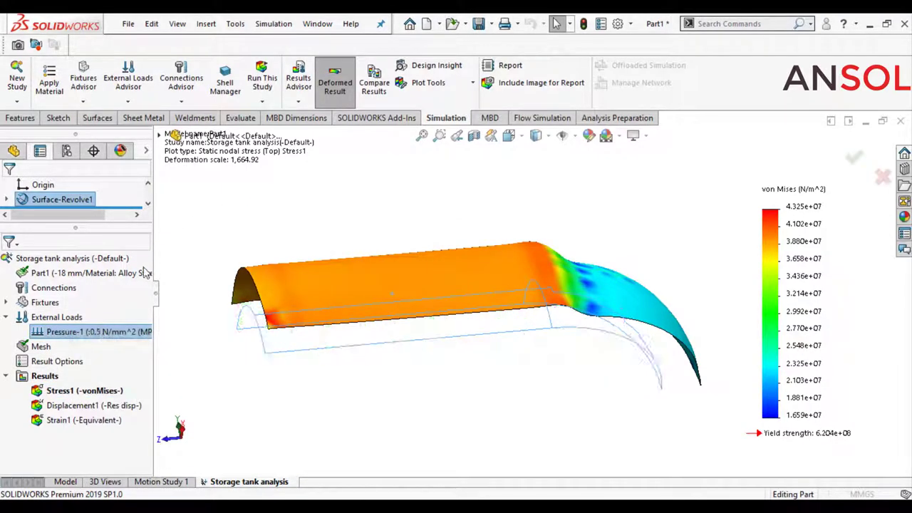
- Replace the Pressure-1 value with 1.5 N/mm^2 and apply it
{"action": "double_click", "coordinate": [57, 362]}
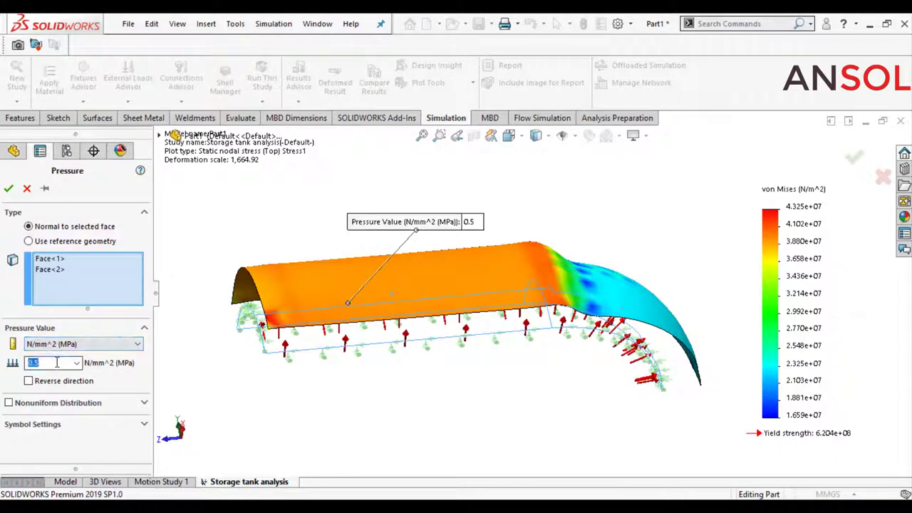
{"action": "type", "text": "1.5"}
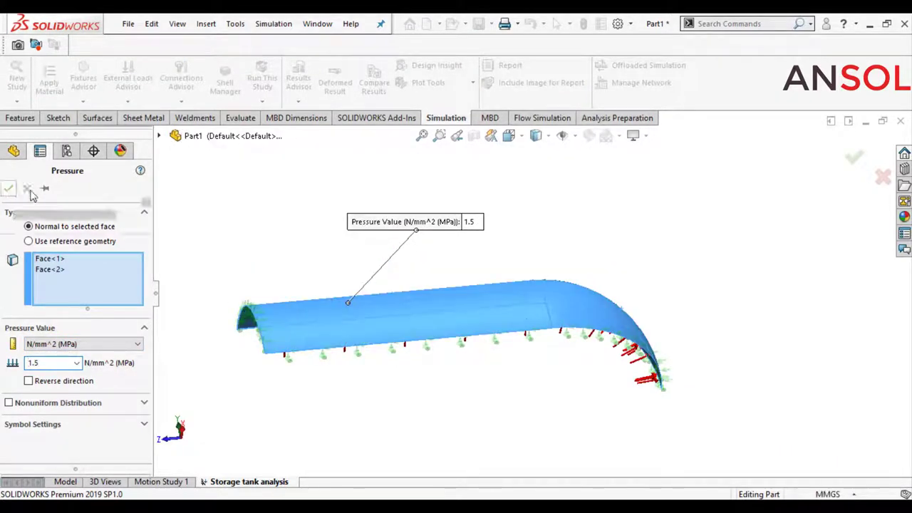
{"action": "left_click", "coordinate": [9, 188]}
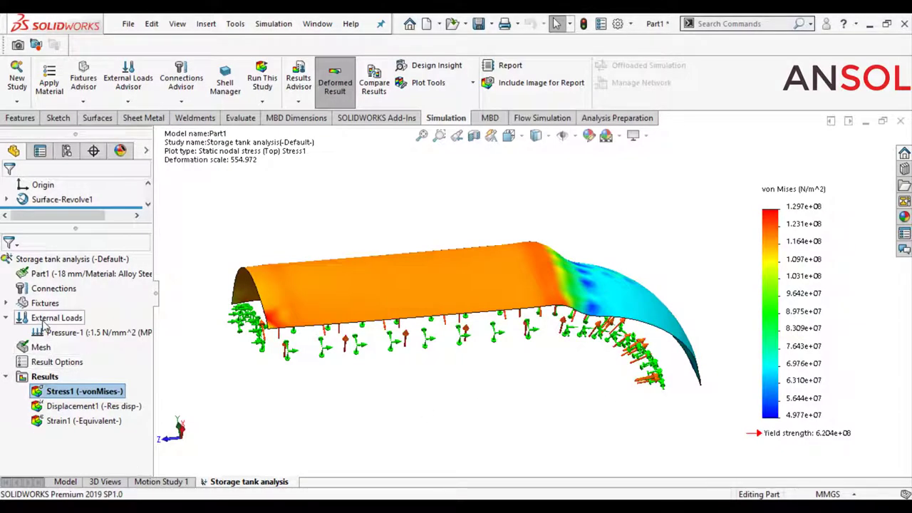
- Hide all external load and fixture symbols on the tank model
{"action": "right_click", "coordinate": [44, 322]}
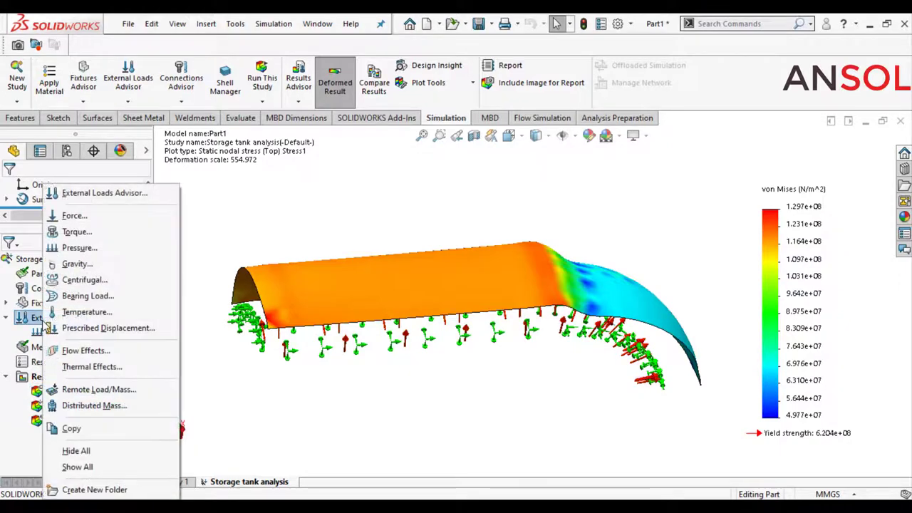
{"action": "left_click", "coordinate": [57, 450]}
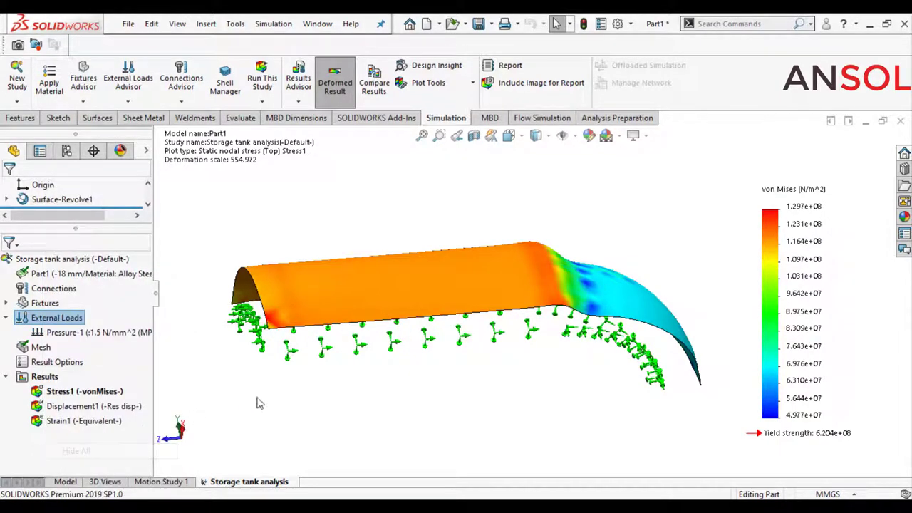
{"action": "right_click", "coordinate": [49, 303]}
{"action": "left_click", "coordinate": [80, 226]}
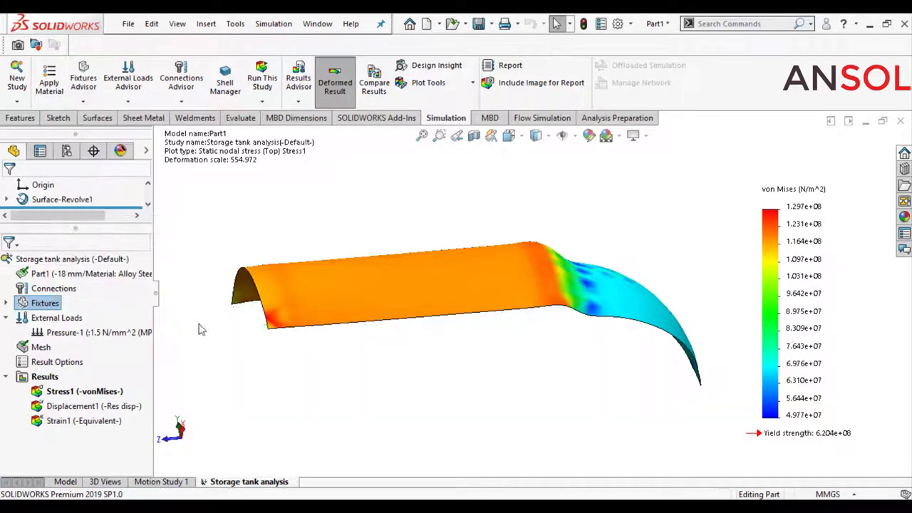
- Redefine Stress1 to plot P1: 1st Principal Stress with a user-defined deformation scale of 10
{"action": "right_click", "coordinate": [75, 391]}
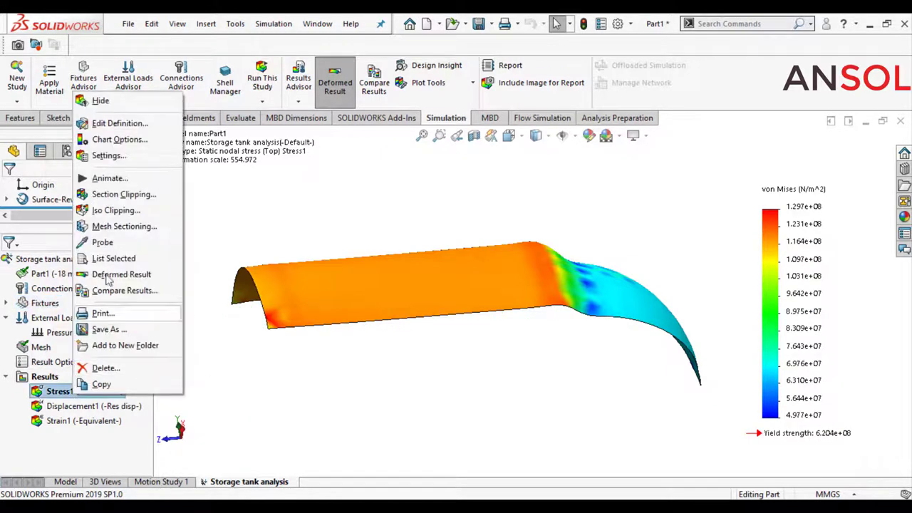
{"action": "left_click", "coordinate": [305, 236]}
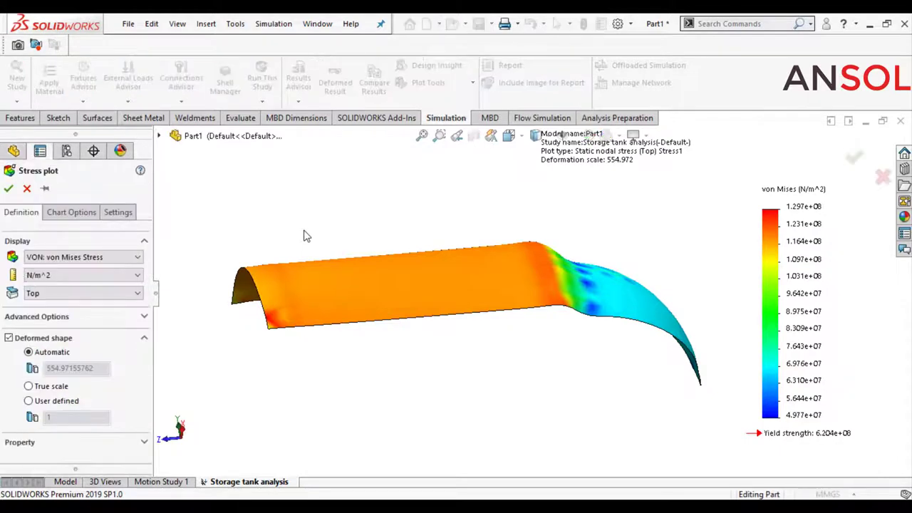
{"action": "left_click", "coordinate": [27, 401]}
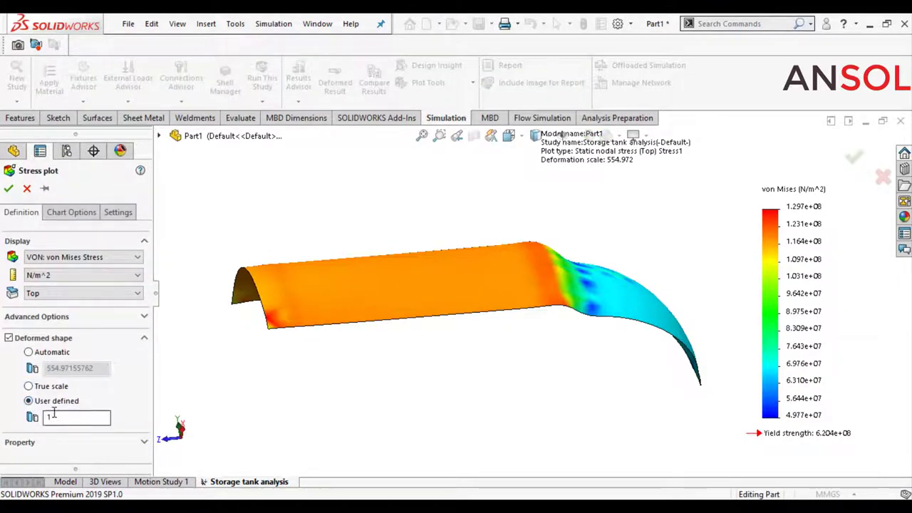
{"action": "double_click", "coordinate": [48, 417]}
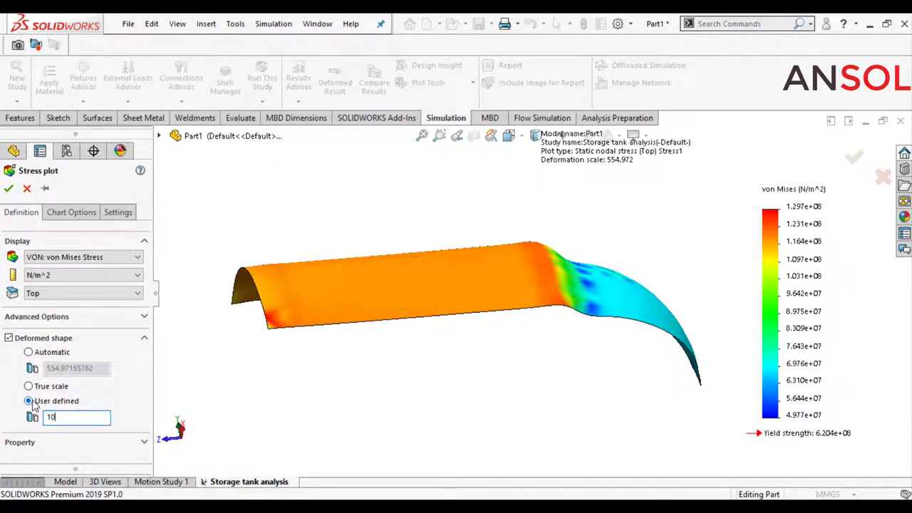
{"action": "left_click", "coordinate": [54, 258]}
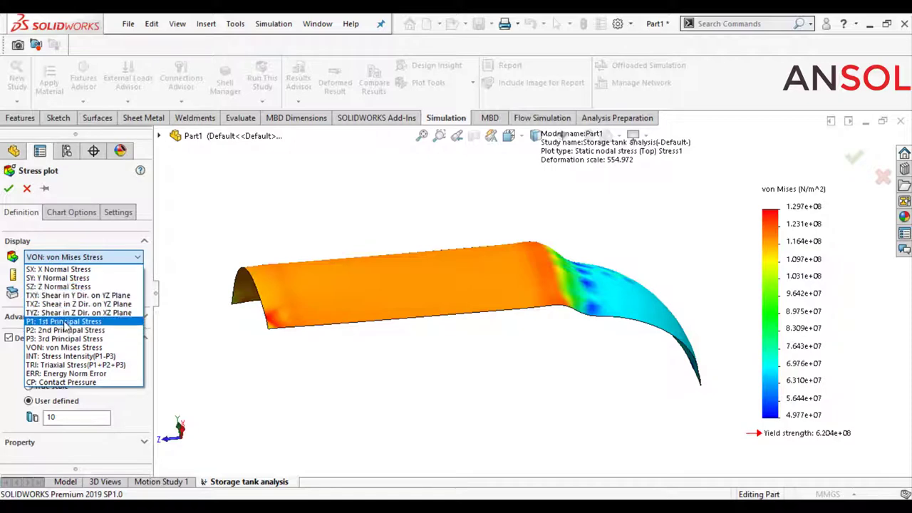
{"action": "left_click", "coordinate": [64, 323]}
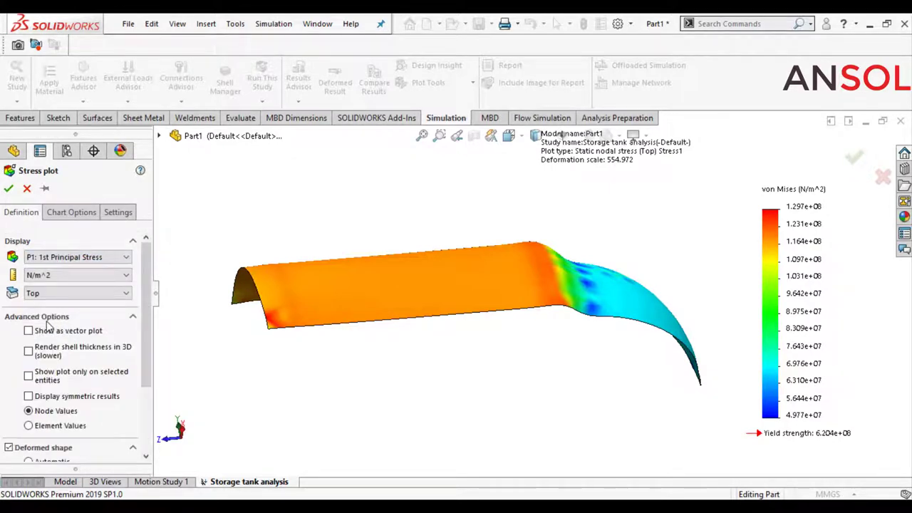
{"action": "mouse_move", "coordinate": [144, 316]}
{"action": "left_mouse_down"}
{"action": "mouse_move", "coordinate": [150, 365]}
{"action": "mouse_move", "coordinate": [143, 324]}
{"action": "left_mouse_up"}
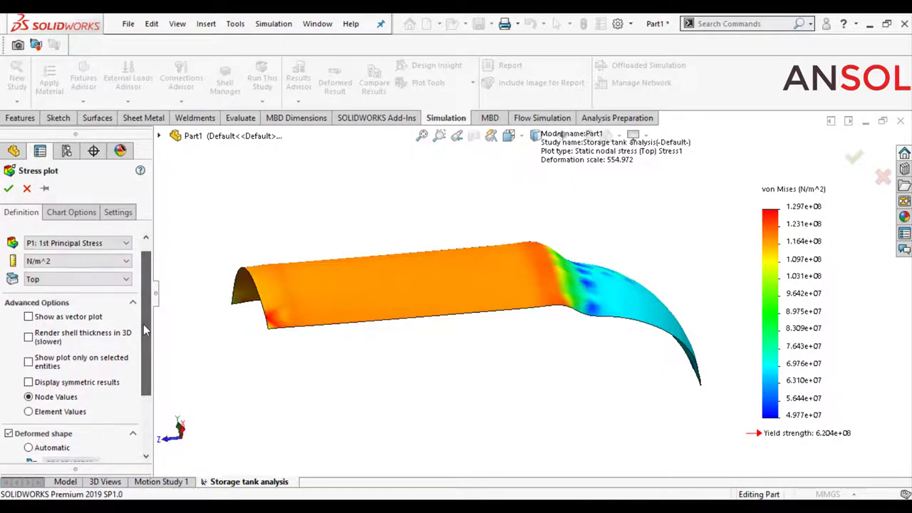
{"action": "left_click", "coordinate": [9, 188]}
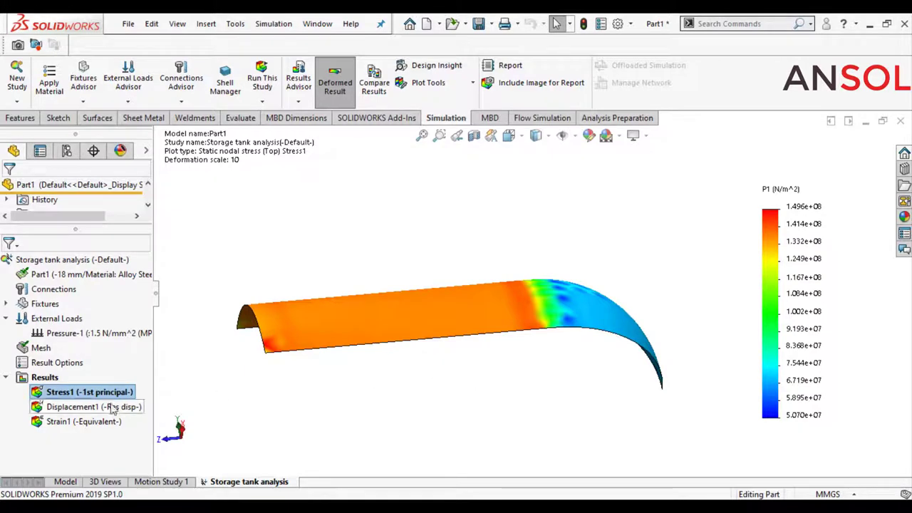
- Reopen the Stress1 definition and set the legend number format to floating
{"action": "right_click", "coordinate": [87, 398]}
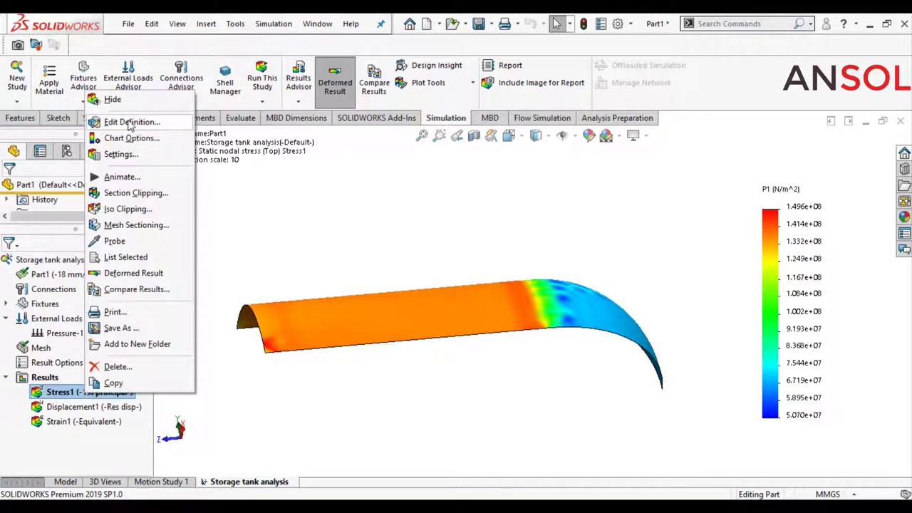
{"action": "left_click", "coordinate": [228, 208]}
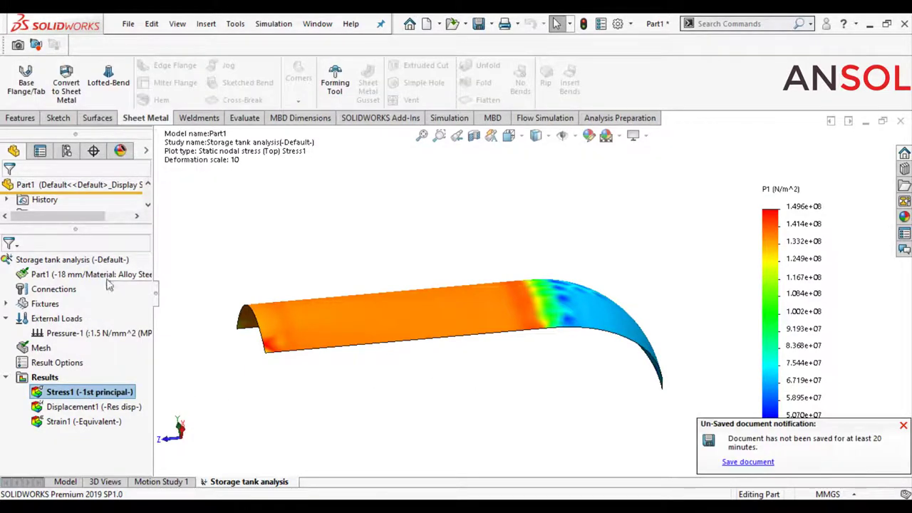
{"action": "left_click", "coordinate": [903, 425]}
{"action": "right_click", "coordinate": [71, 400]}
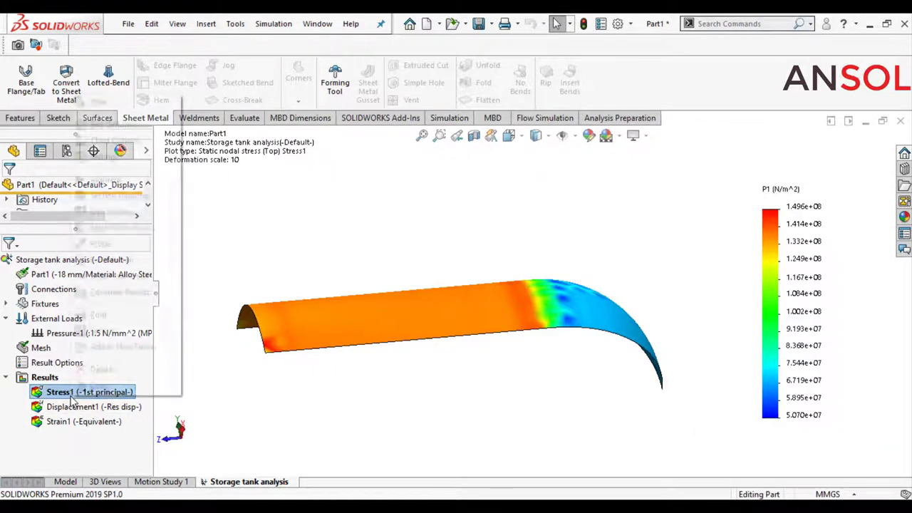
{"action": "left_click", "coordinate": [95, 127]}
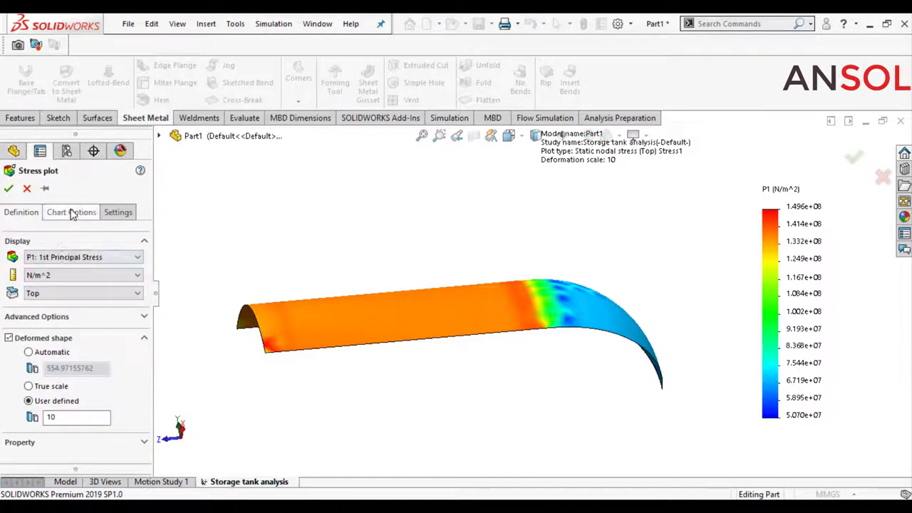
{"action": "left_click", "coordinate": [71, 215]}
{"action": "left_click_drag", "start_coordinate": [148, 265], "coordinate": [151, 358]}
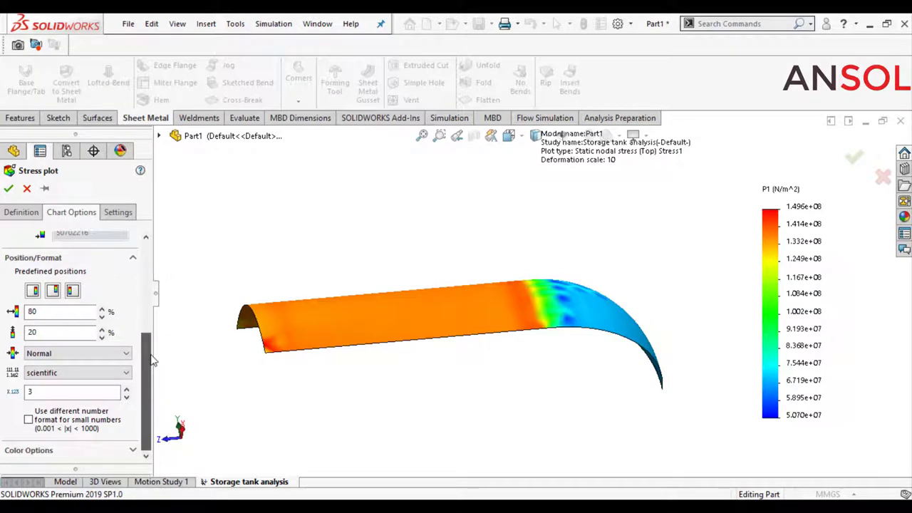
{"action": "left_click", "coordinate": [63, 375]}
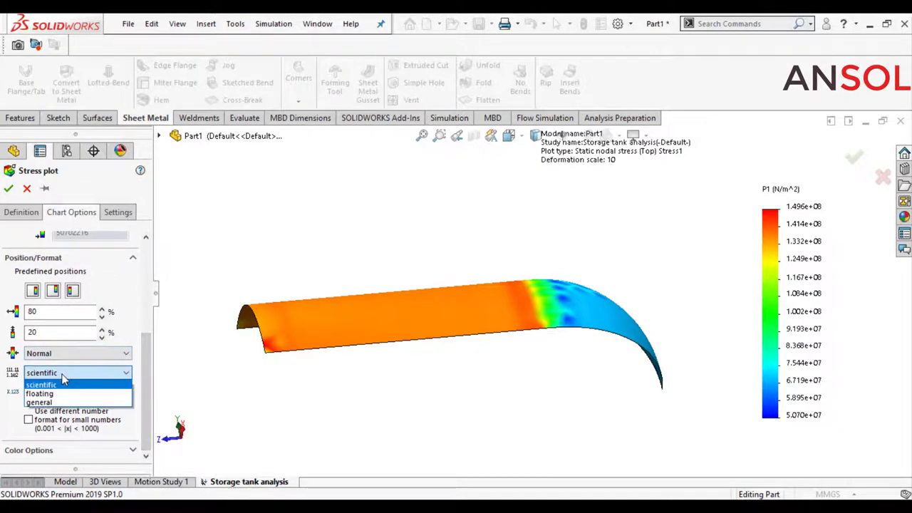
{"action": "left_click", "coordinate": [61, 392]}
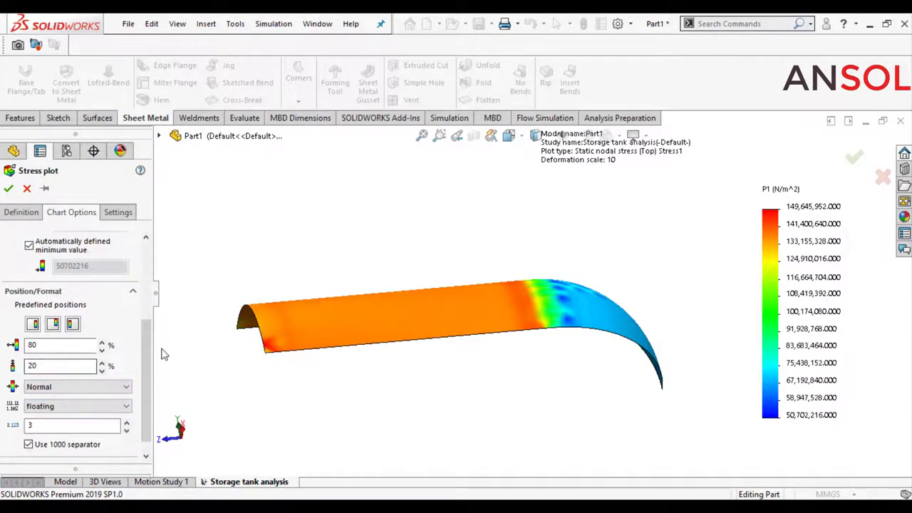
- Set the Stress1 plot units to N/mm^2 (MPa) and apply
{"action": "left_click", "coordinate": [21, 212]}
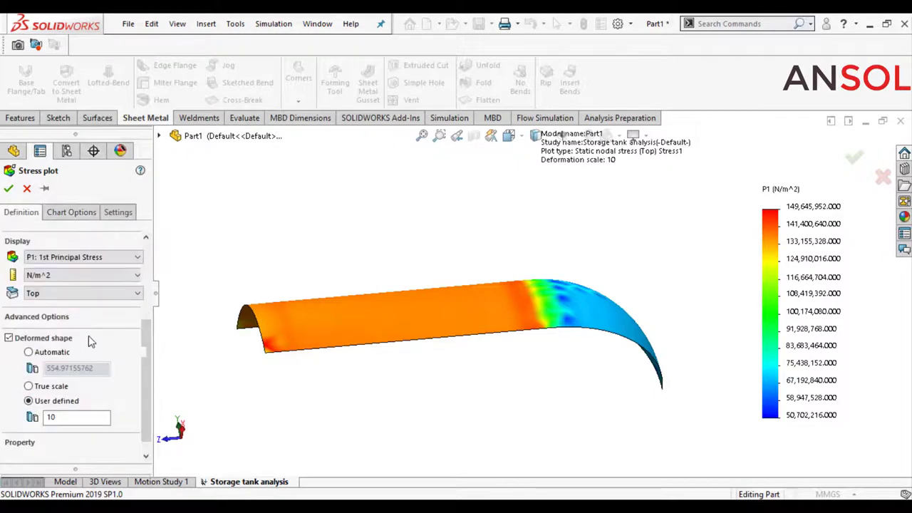
{"action": "left_click", "coordinate": [87, 276]}
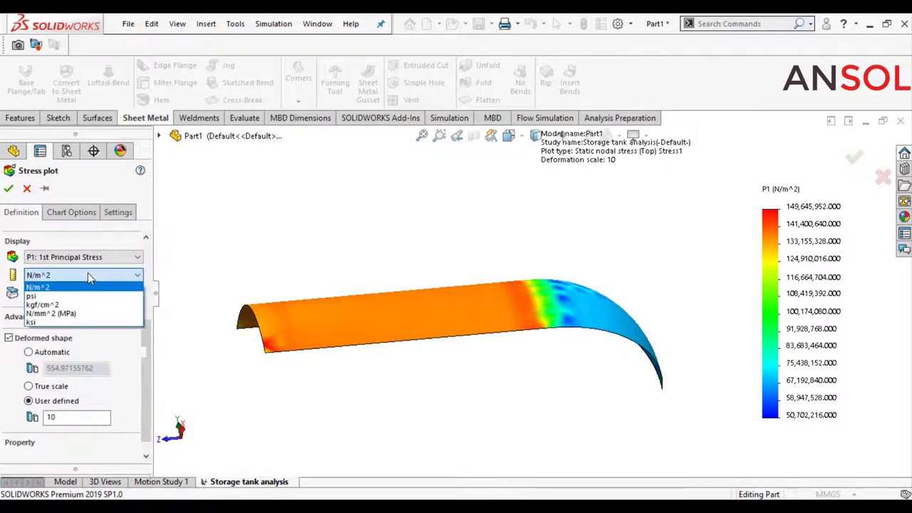
{"action": "left_click", "coordinate": [68, 314]}
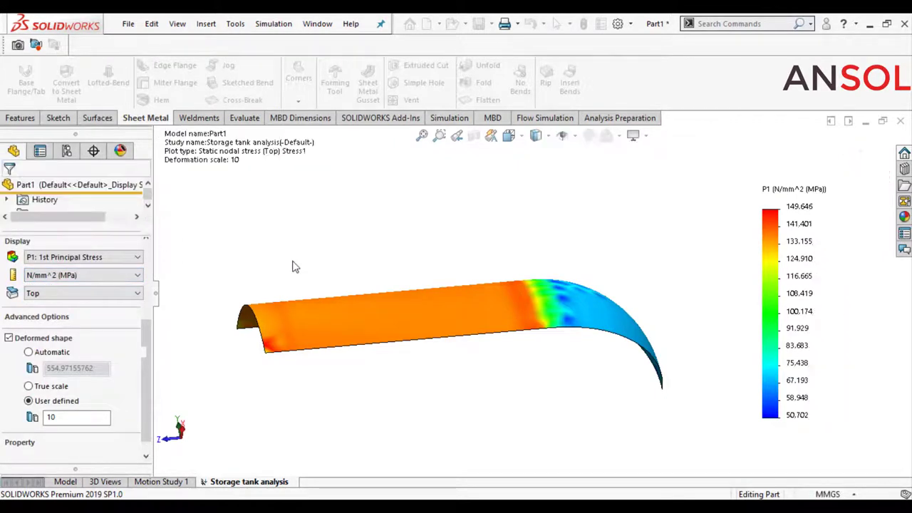
{"action": "key", "text": "Return"}
- Turn on Show as vector plot in the Stress1 P1 plot's advanced options
{"action": "scroll", "coordinate": [390, 392], "scroll_direction": "down", "scroll_amount": 1}
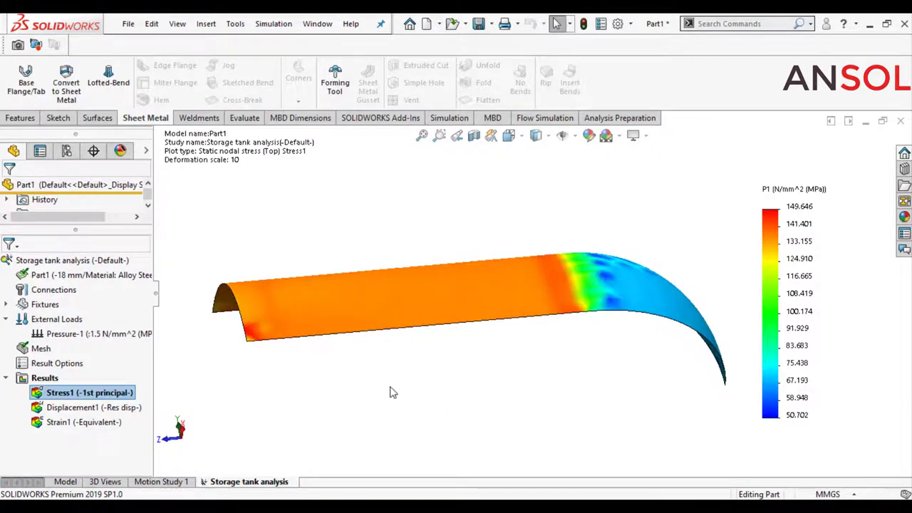
{"action": "mouse_move", "coordinate": [399, 385]}
{"action": "middle_mouse_down"}
{"action": "mouse_move", "coordinate": [438, 332]}
{"action": "mouse_move", "coordinate": [432, 371]}
{"action": "mouse_move", "coordinate": [404, 404]}
{"action": "mouse_move", "coordinate": [412, 432]}
{"action": "middle_mouse_up"}
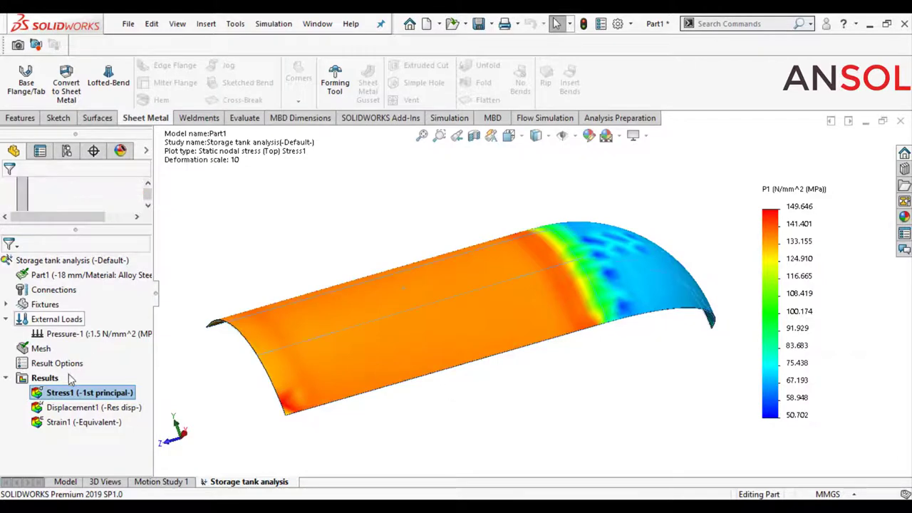
{"action": "right_click", "coordinate": [69, 399]}
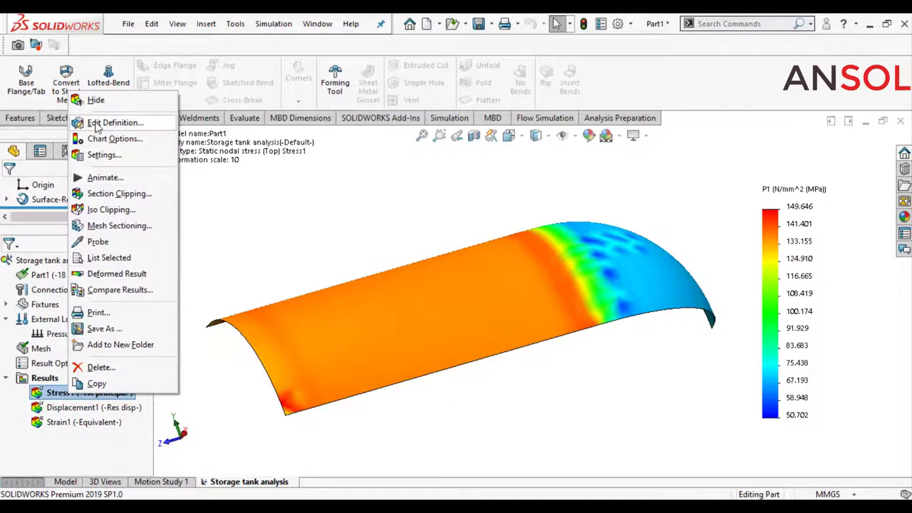
{"action": "key", "text": "Escape"}
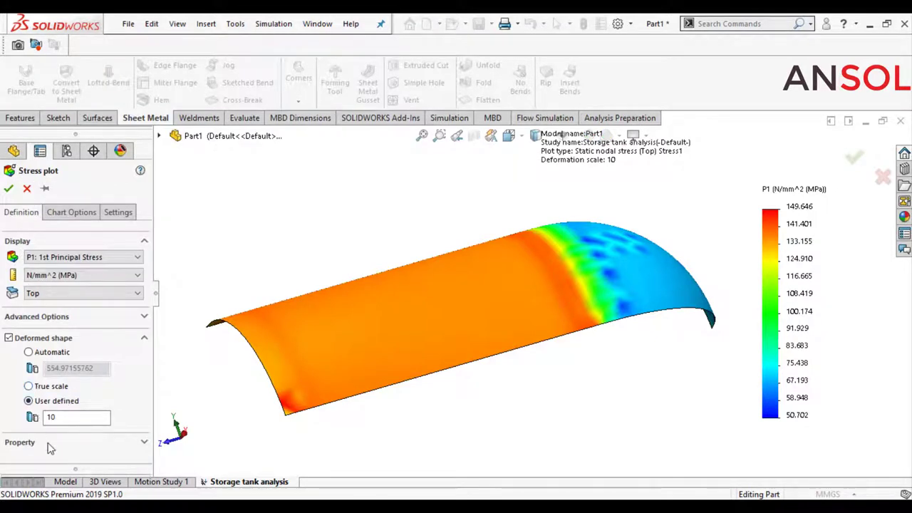
{"action": "left_click", "coordinate": [60, 320]}
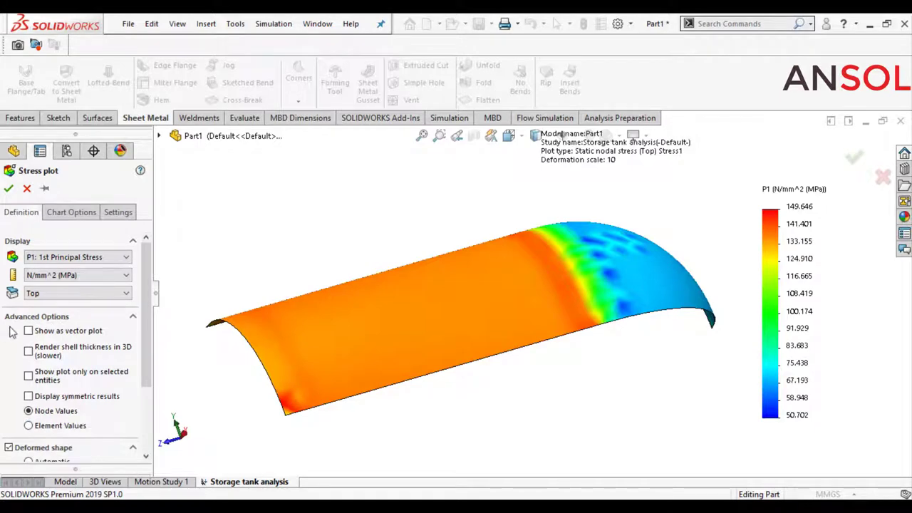
{"action": "left_click", "coordinate": [29, 331]}
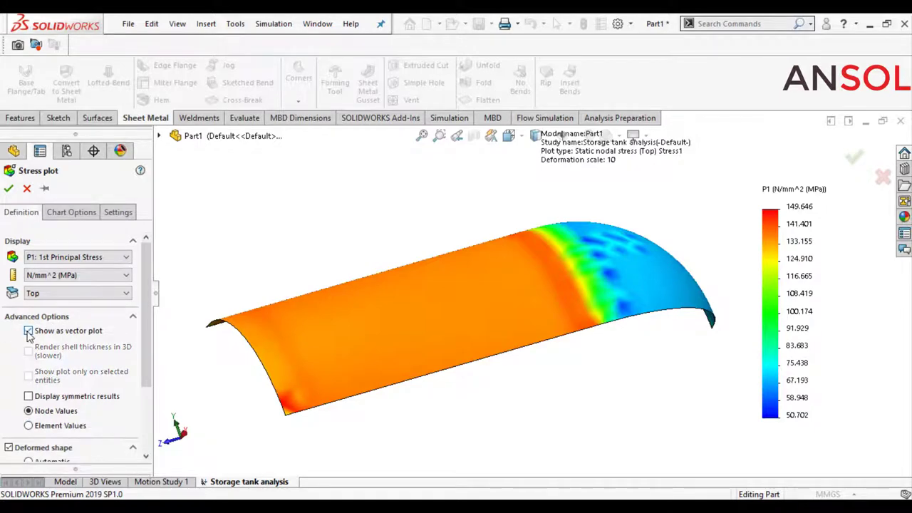
{"action": "left_click", "coordinate": [9, 188]}
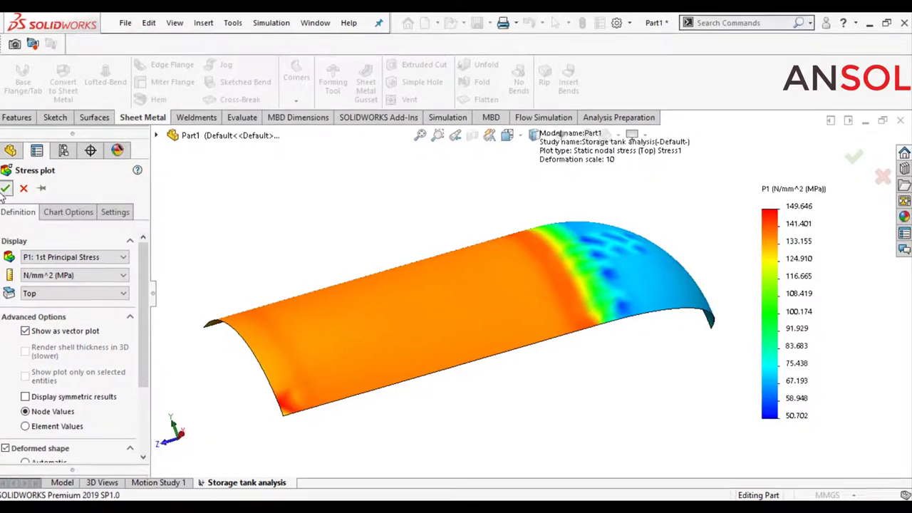
{"action": "scroll", "coordinate": [271, 326], "scroll_direction": "down", "scroll_amount": 1}
{"action": "scroll", "coordinate": [271, 326], "scroll_direction": "down", "scroll_amount": 2}
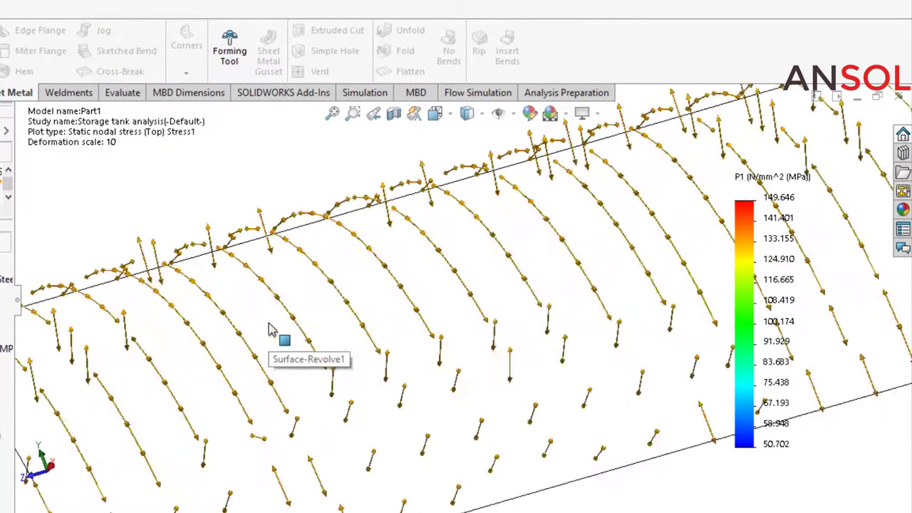
{"action": "scroll", "coordinate": [218, 350], "scroll_direction": "down", "scroll_amount": 2}
{"action": "scroll", "coordinate": [217, 351], "scroll_direction": "up", "scroll_amount": 2}
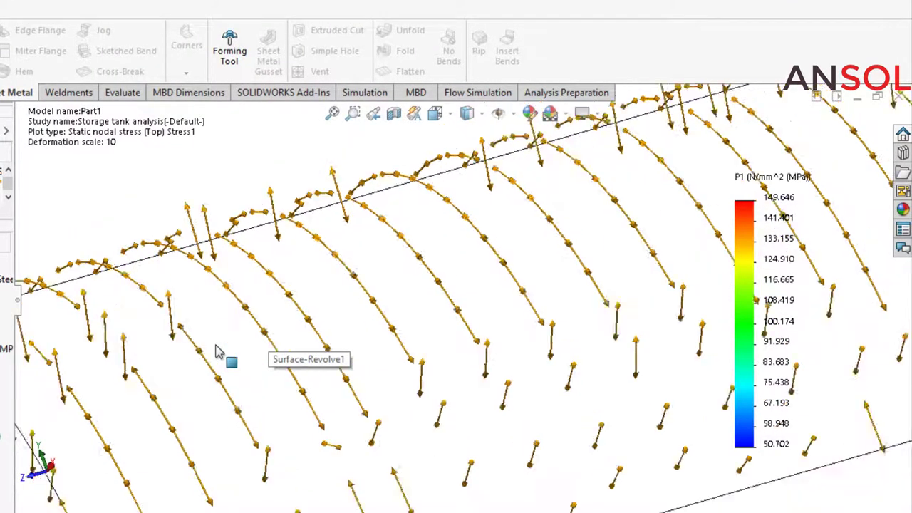
{"action": "scroll", "coordinate": [218, 351], "scroll_direction": "up", "scroll_amount": 1}
{"action": "scroll", "coordinate": [217, 351], "scroll_direction": "up", "scroll_amount": 1}
{"action": "scroll", "coordinate": [249, 367], "scroll_direction": "up", "scroll_amount": 1}
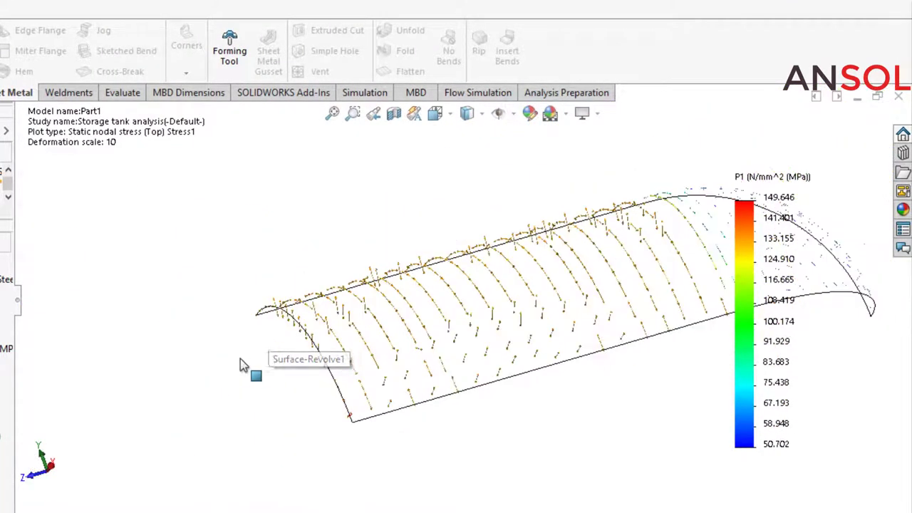
{"action": "scroll", "coordinate": [245, 367], "scroll_direction": "up", "scroll_amount": 1}
{"action": "scroll", "coordinate": [591, 289], "scroll_direction": "down", "scroll_amount": 2}
{"action": "scroll", "coordinate": [446, 295], "scroll_direction": "down", "scroll_amount": 2}
{"action": "mouse_move", "coordinate": [446, 295]}
{"action": "middle_mouse_down"}
{"action": "mouse_move", "coordinate": [478, 248]}
{"action": "mouse_move", "coordinate": [479, 288]}
{"action": "mouse_move", "coordinate": [444, 309]}
{"action": "mouse_move", "coordinate": [444, 347]}
{"action": "middle_mouse_up"}
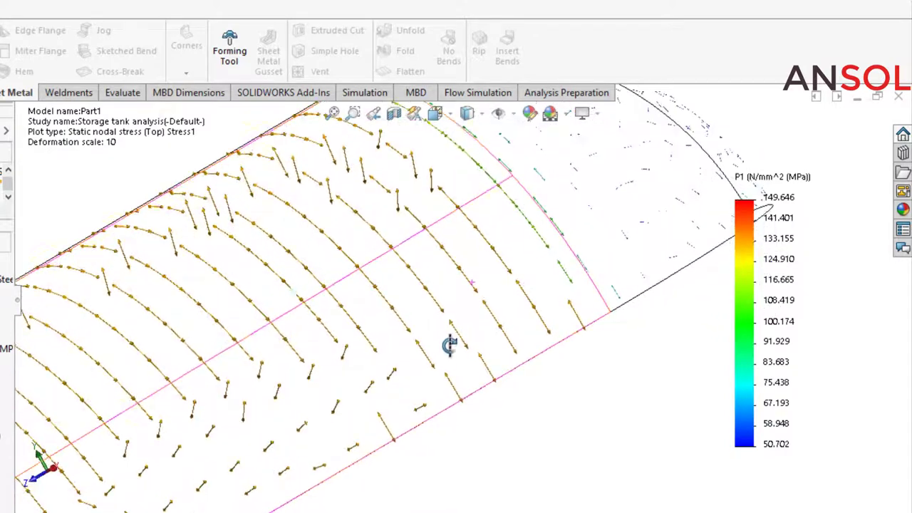
{"action": "scroll", "coordinate": [245, 264], "scroll_direction": "down", "scroll_amount": 2}
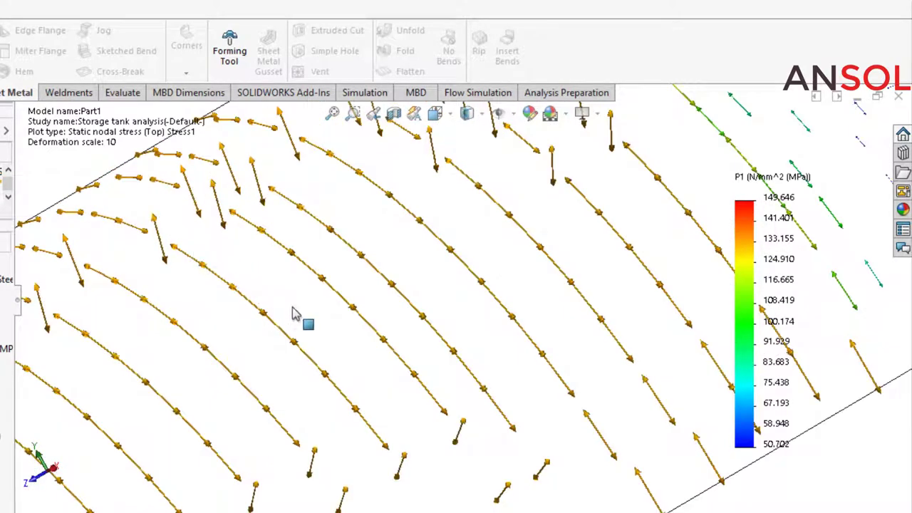
{"action": "scroll", "coordinate": [403, 345], "scroll_direction": "up", "scroll_amount": 2}
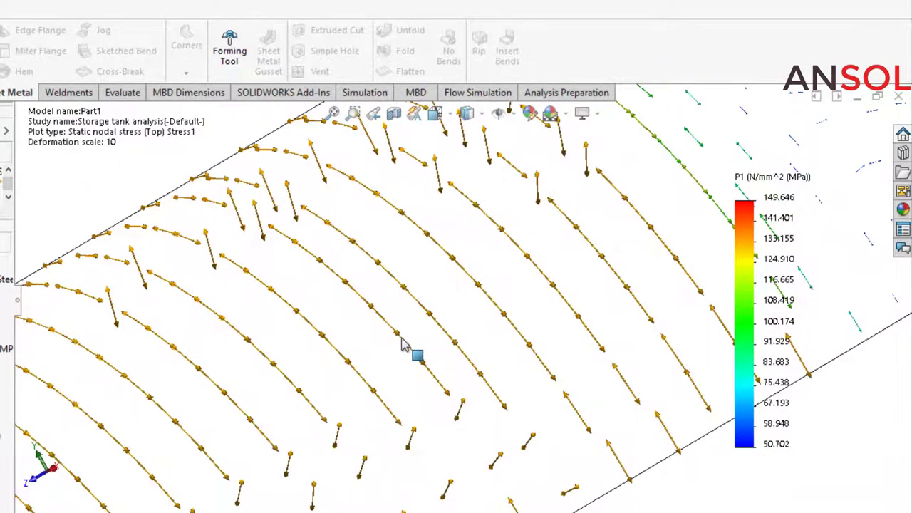
{"action": "scroll", "coordinate": [403, 345], "scroll_direction": "up", "scroll_amount": 1}
{"action": "scroll", "coordinate": [403, 345], "scroll_direction": "up", "scroll_amount": 1}
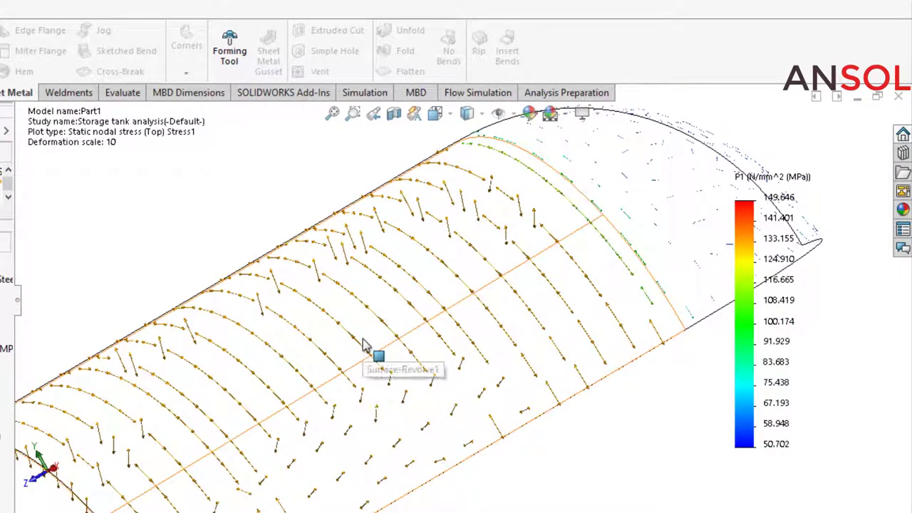
{"action": "scroll", "coordinate": [363, 344], "scroll_direction": "up", "scroll_amount": 2}
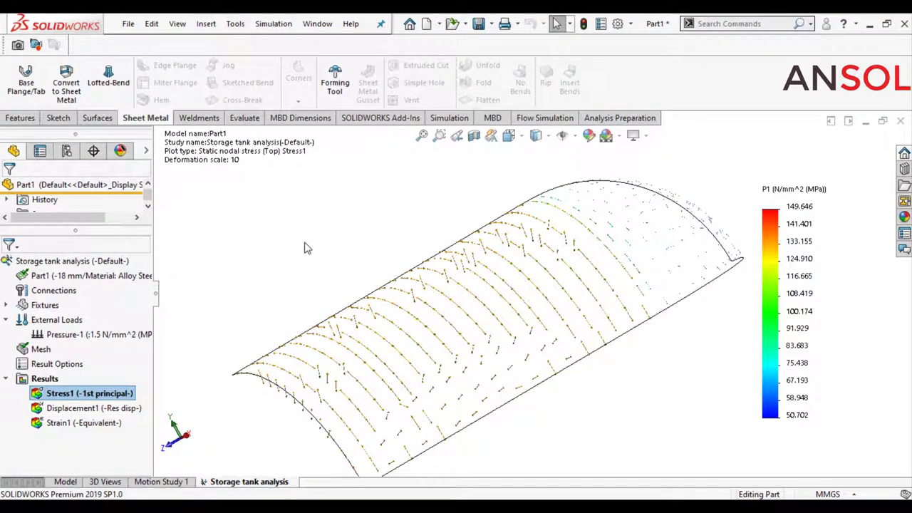
- Change the Stress1 plot component to P2: 2nd Principal Stress
{"action": "right_click", "coordinate": [93, 397]}
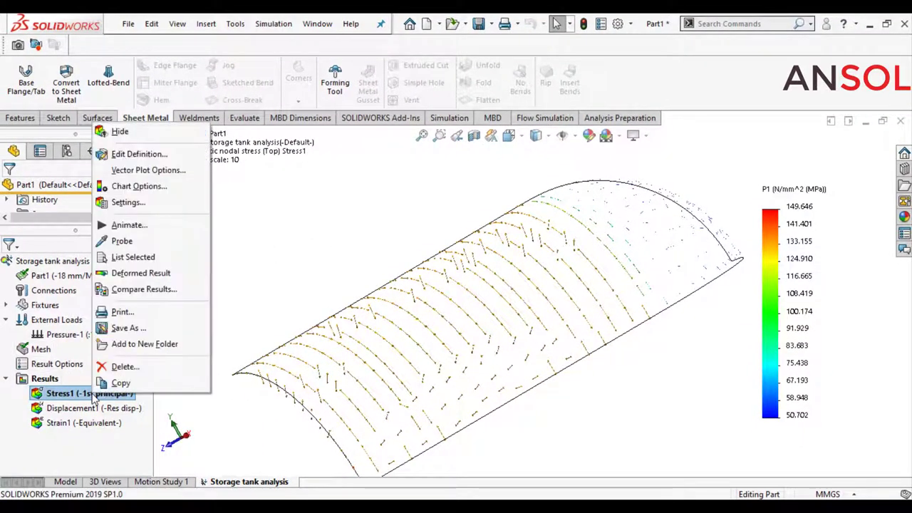
{"action": "left_click", "coordinate": [139, 156]}
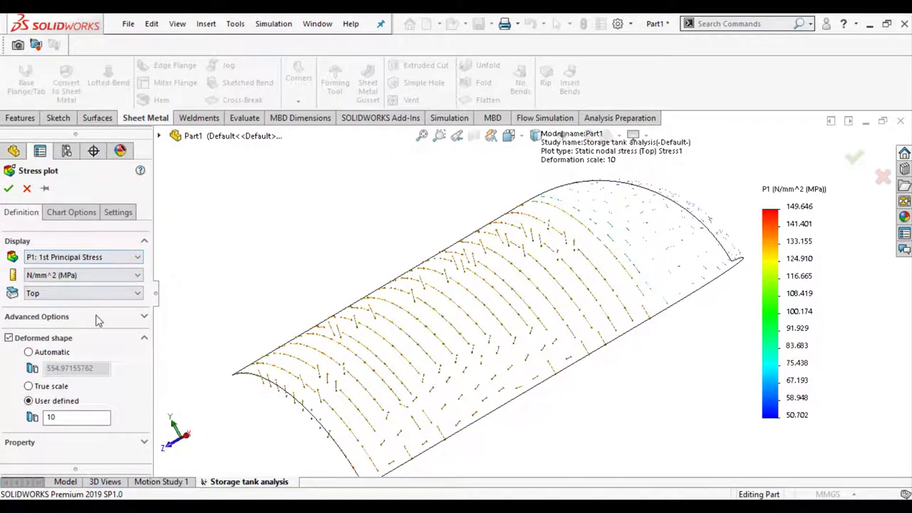
{"action": "left_click", "coordinate": [91, 259]}
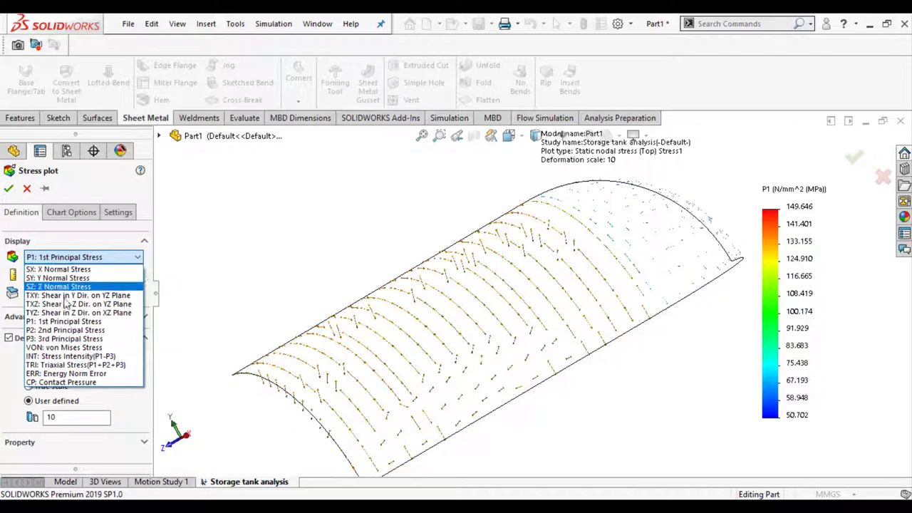
{"action": "left_click", "coordinate": [72, 332]}
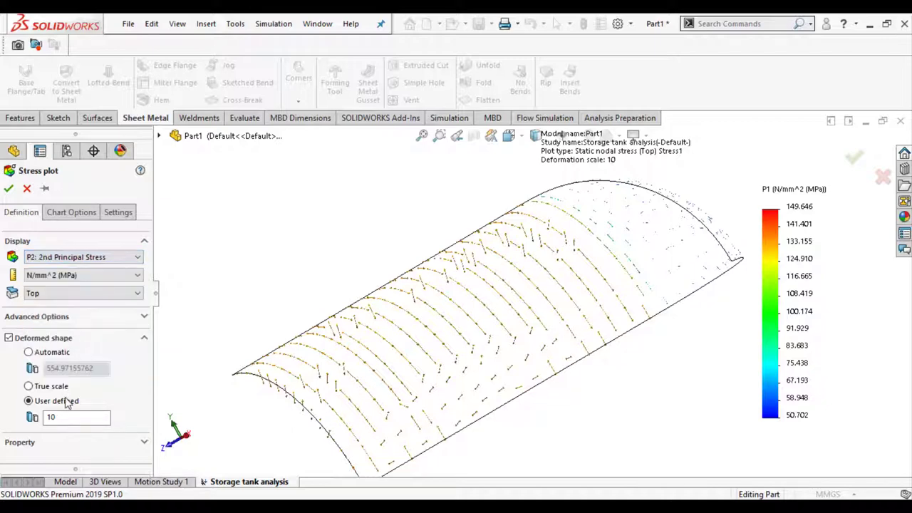
{"action": "left_click", "coordinate": [9, 188]}
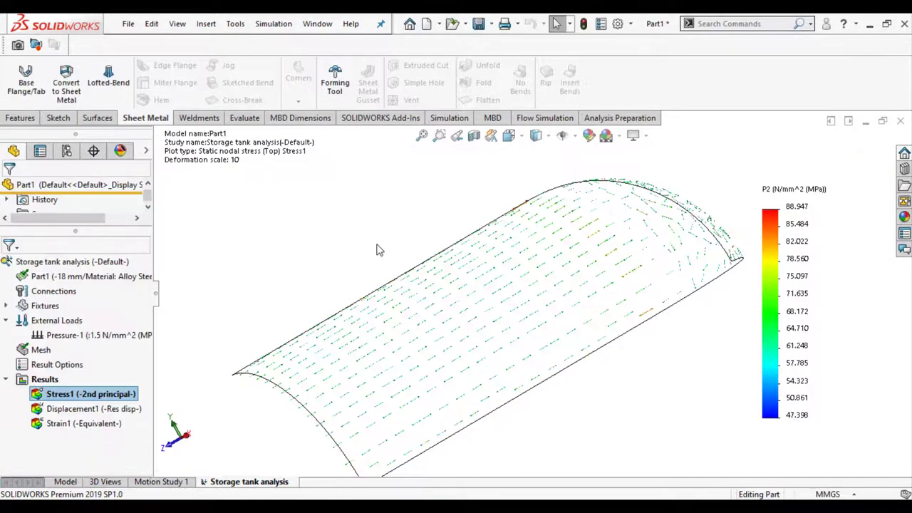
{"action": "scroll", "coordinate": [427, 362], "scroll_direction": "down", "scroll_amount": 3}
{"action": "scroll", "coordinate": [427, 362], "scroll_direction": "down", "scroll_amount": 3}
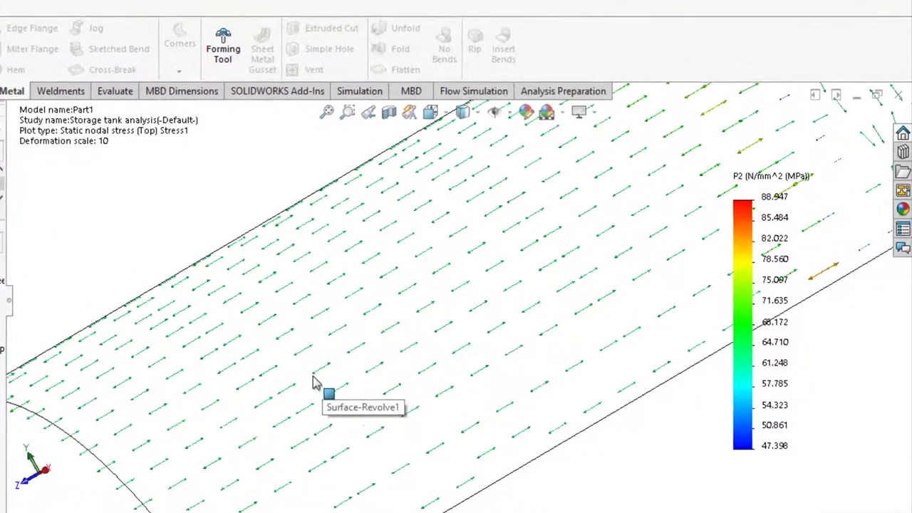
{"action": "scroll", "coordinate": [313, 383], "scroll_direction": "up", "scroll_amount": 5}
{"action": "scroll", "coordinate": [314, 383], "scroll_direction": "up", "scroll_amount": 2}
{"action": "scroll", "coordinate": [599, 242], "scroll_direction": "down", "scroll_amount": 3}
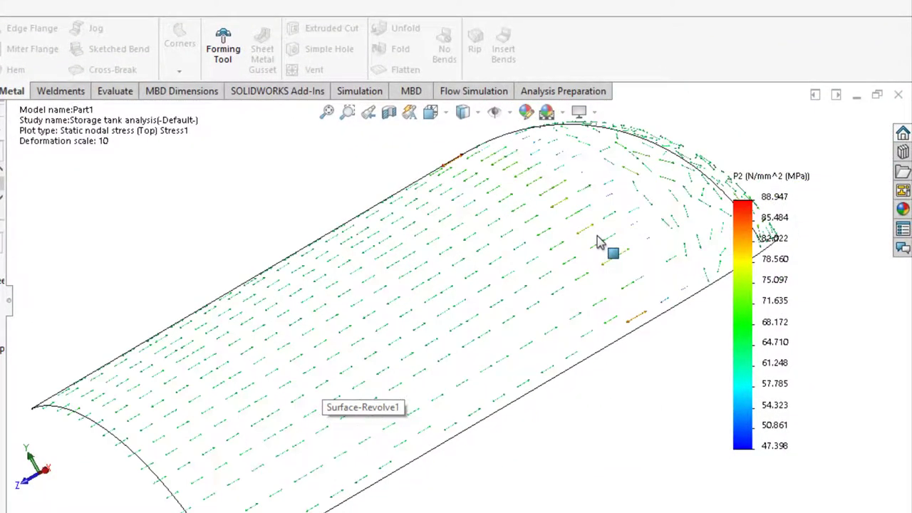
{"action": "scroll", "coordinate": [466, 295], "scroll_direction": "down", "scroll_amount": 2}
{"action": "scroll", "coordinate": [316, 332], "scroll_direction": "down", "scroll_amount": 2}
{"action": "scroll", "coordinate": [283, 350], "scroll_direction": "down", "scroll_amount": 2}
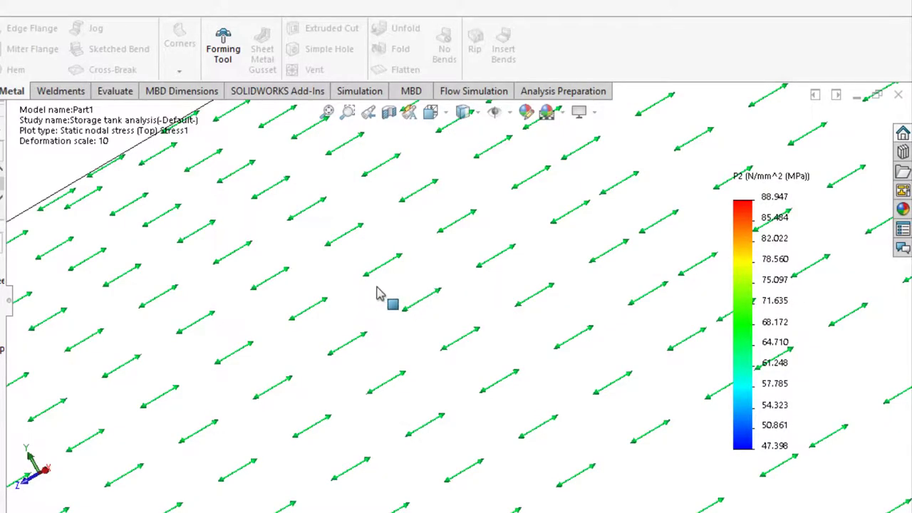
{"action": "scroll", "coordinate": [377, 294], "scroll_direction": "up", "scroll_amount": 3}
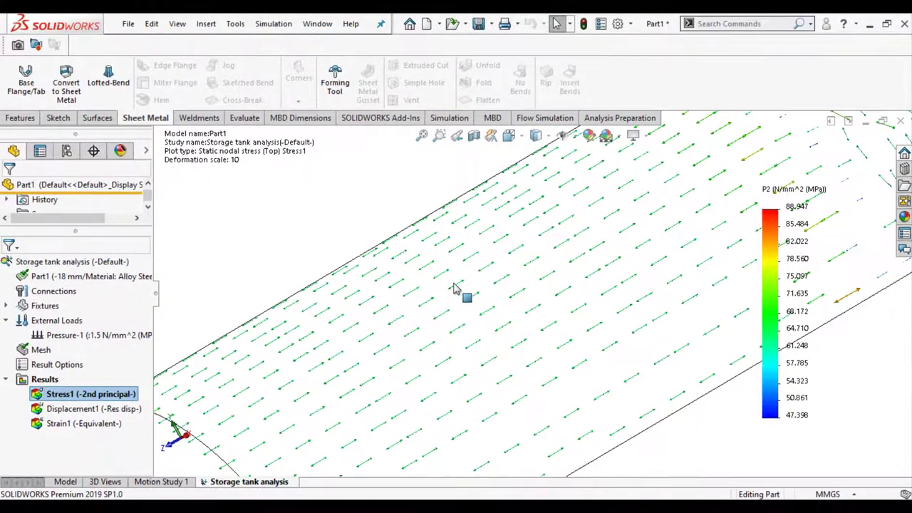
{"action": "scroll", "coordinate": [447, 288], "scroll_direction": "up", "scroll_amount": 3}
{"action": "scroll", "coordinate": [447, 288], "scroll_direction": "up", "scroll_amount": 1}
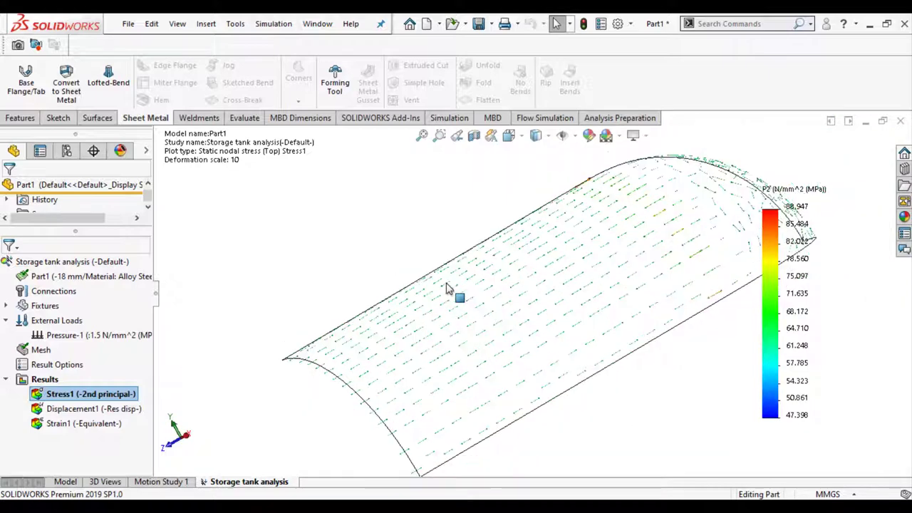
{"action": "middle_click_drag", "start_coordinate": [447, 288], "coordinate": [458, 295]}
{"action": "mouse_move", "coordinate": [584, 259]}
{"action": "middle_mouse_down"}
{"action": "mouse_move", "coordinate": [597, 244]}
{"action": "mouse_move", "coordinate": [644, 243]}
{"action": "middle_mouse_up"}
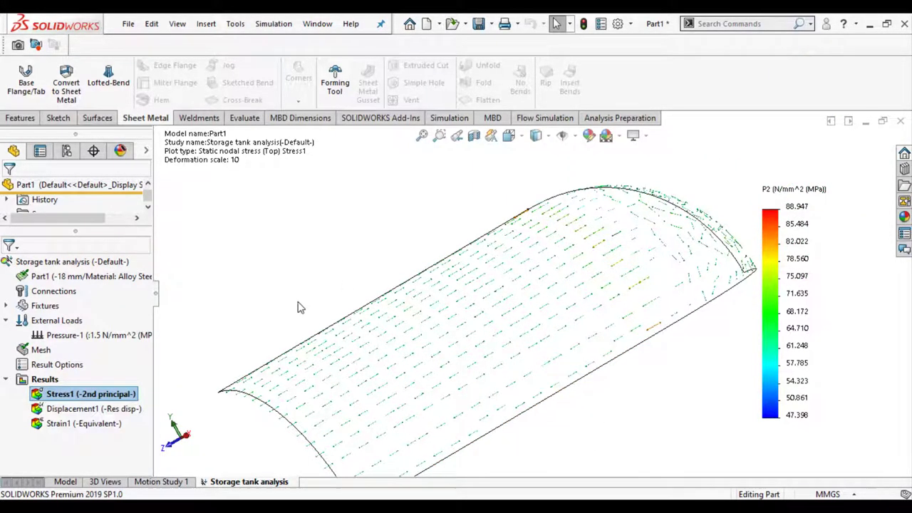